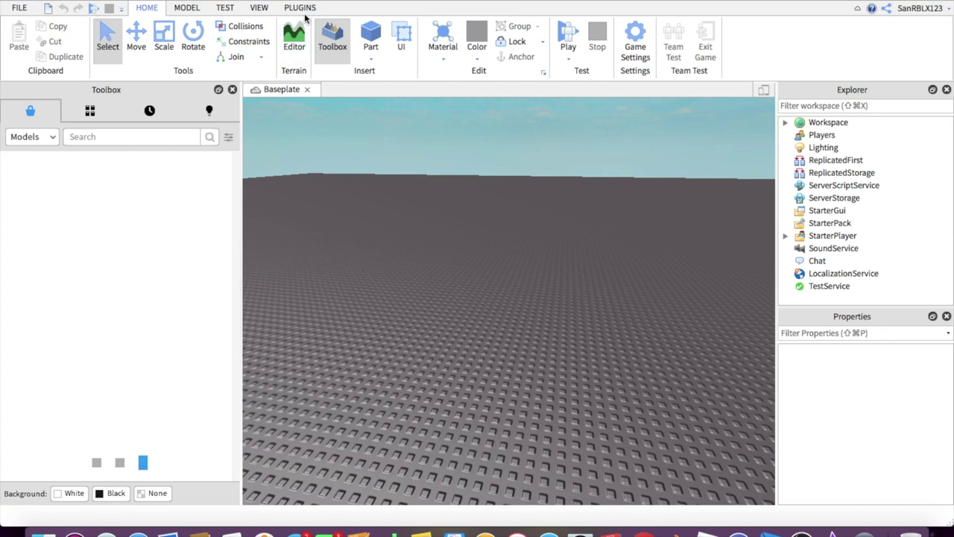
- Load the player's avatar as an R6 character with the Load Character plugin
click(300, 8)
click(117, 37)
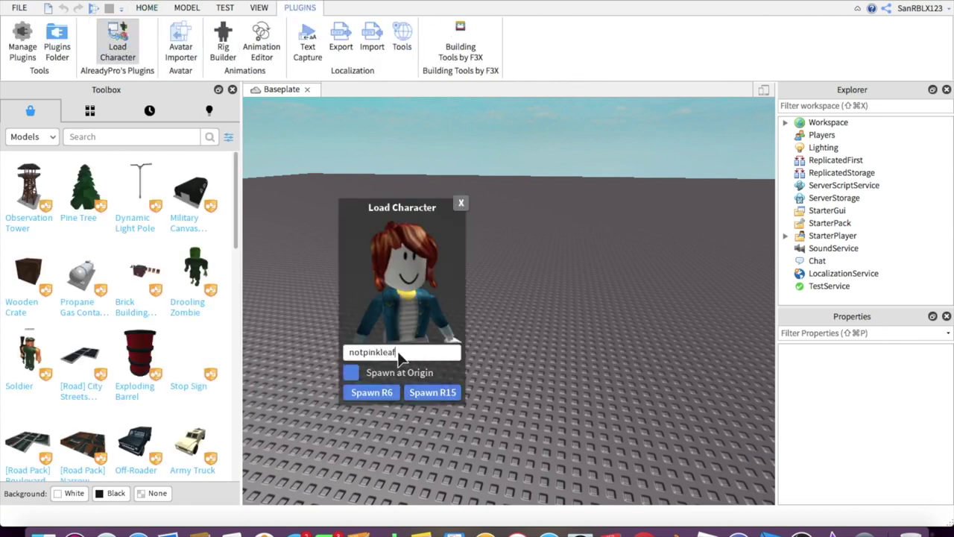
click(370, 395)
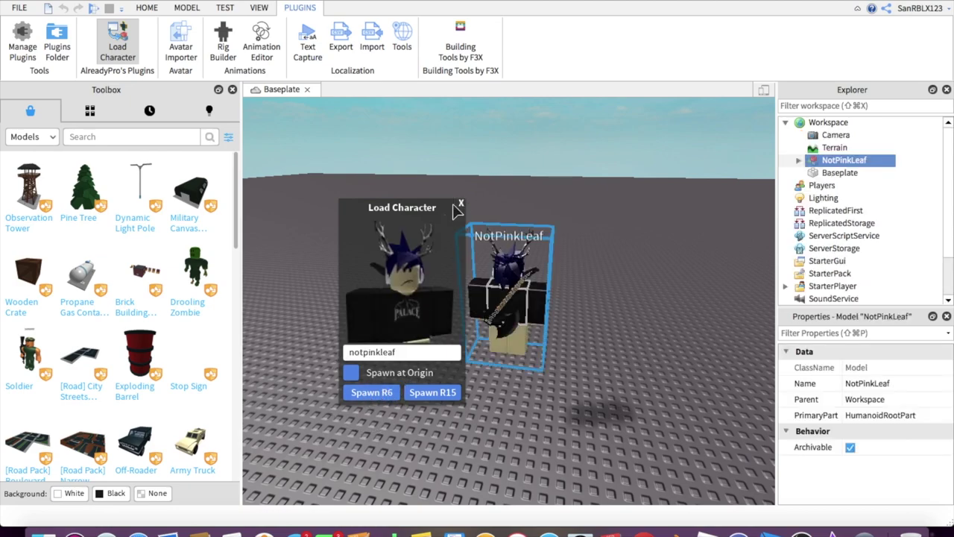
click(634, 350)
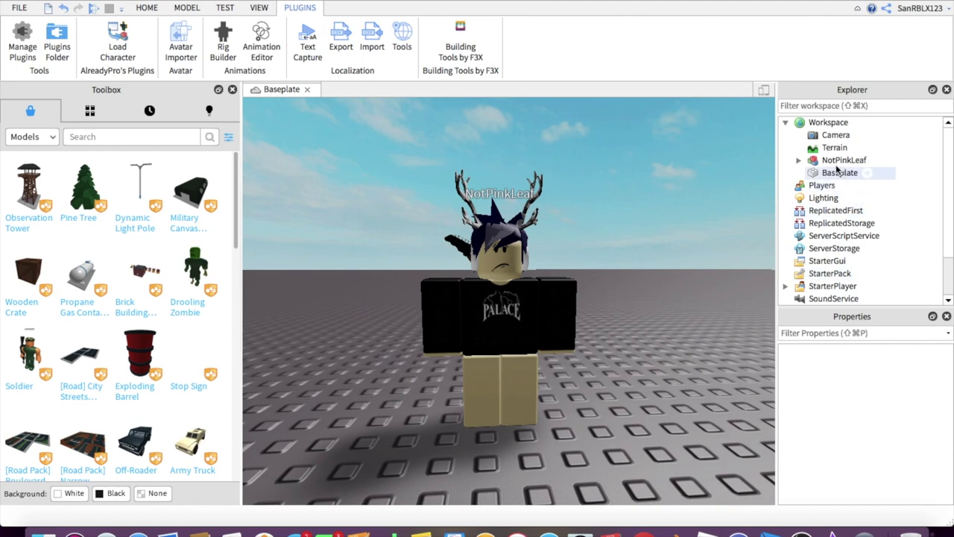
- Select the avatar model in Explorer and choose Export Selection
click(839, 160)
click(259, 8)
click(30, 41)
click(35, 40)
right_click(826, 162)
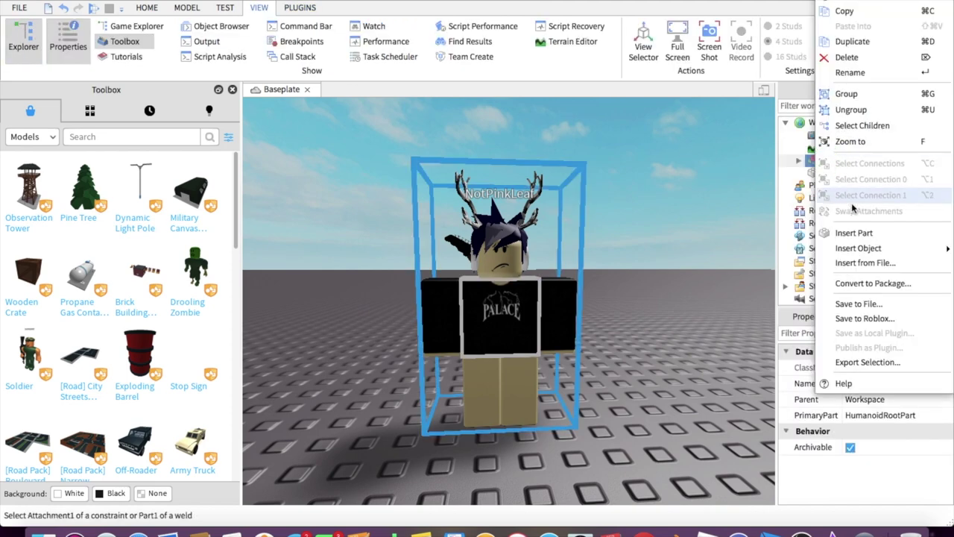
click(857, 360)
- Save the export as pinkleafGFX.obj on the Desktop, then start a Blender OBJ import
click(464, 167)
click(461, 261)
text(pinkleafGFX)
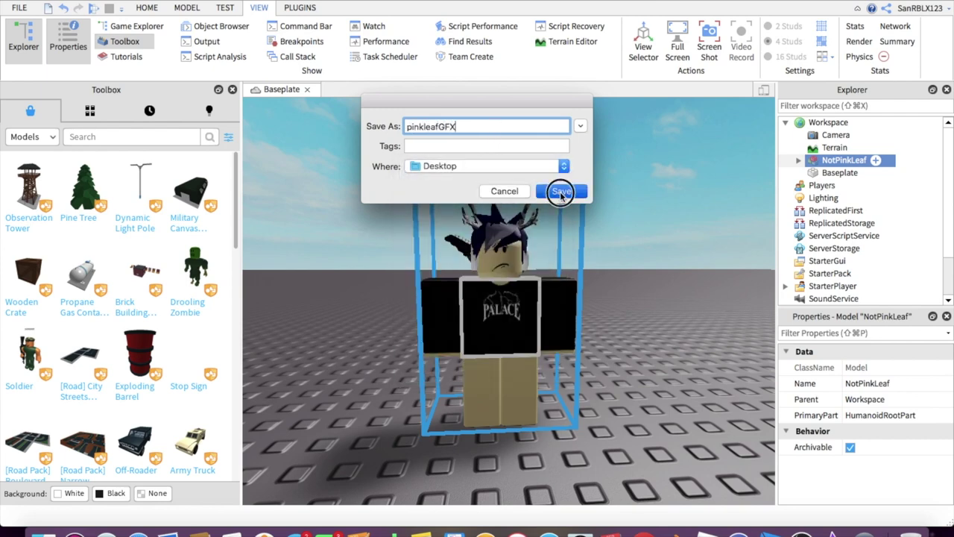
click(561, 192)
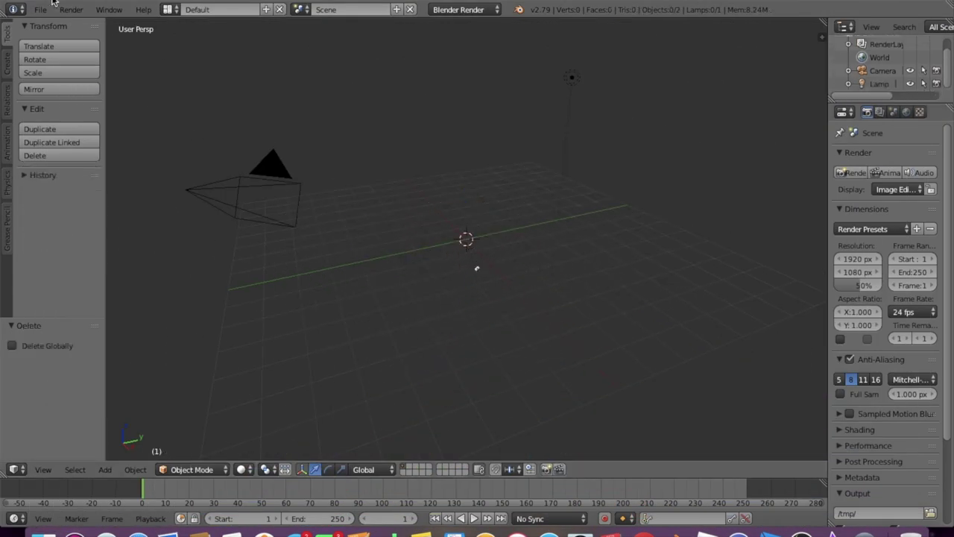
click(32, 9)
click(195, 365)
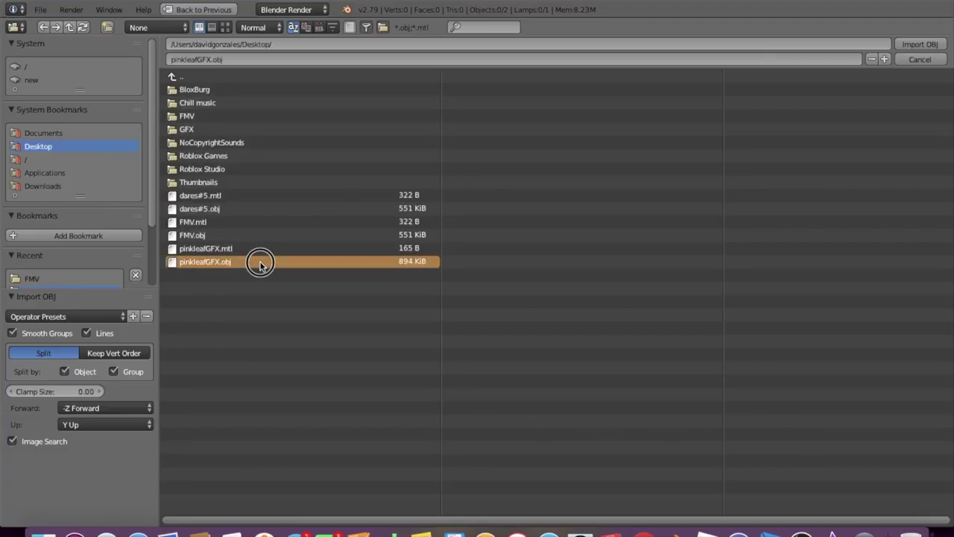
- Import the avatar OBJ, shift it along X, and face the character's front
double_click(260, 265)
key(g)
key(x)
key(shift+f)
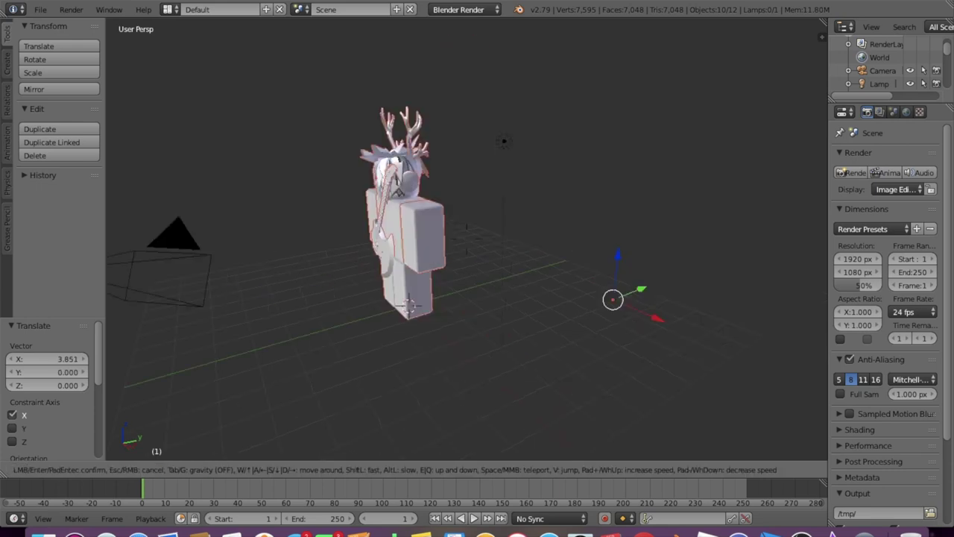
key(Return)
- Switch viewport shading to Texture and make the lamp a Hemi light
click(242, 470)
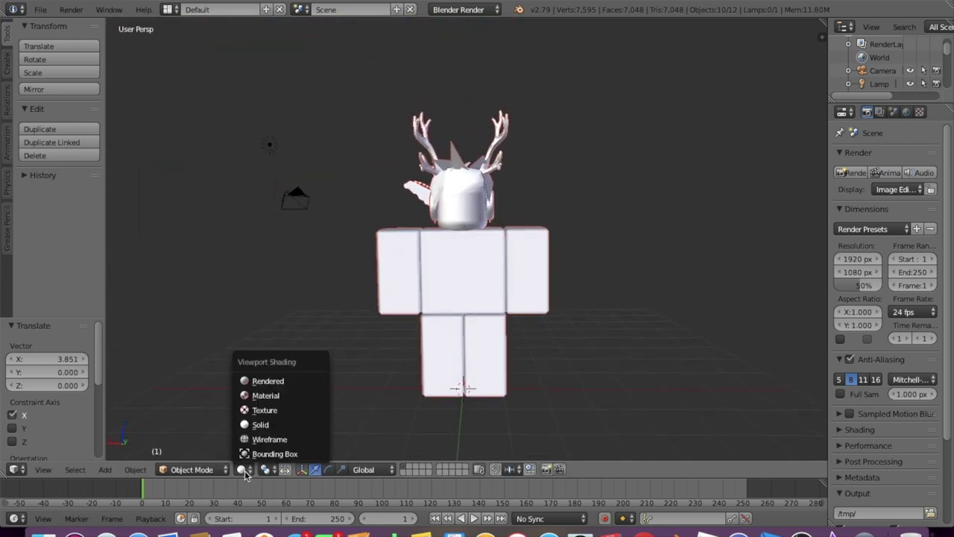
click(264, 410)
click(879, 84)
click(946, 111)
click(913, 303)
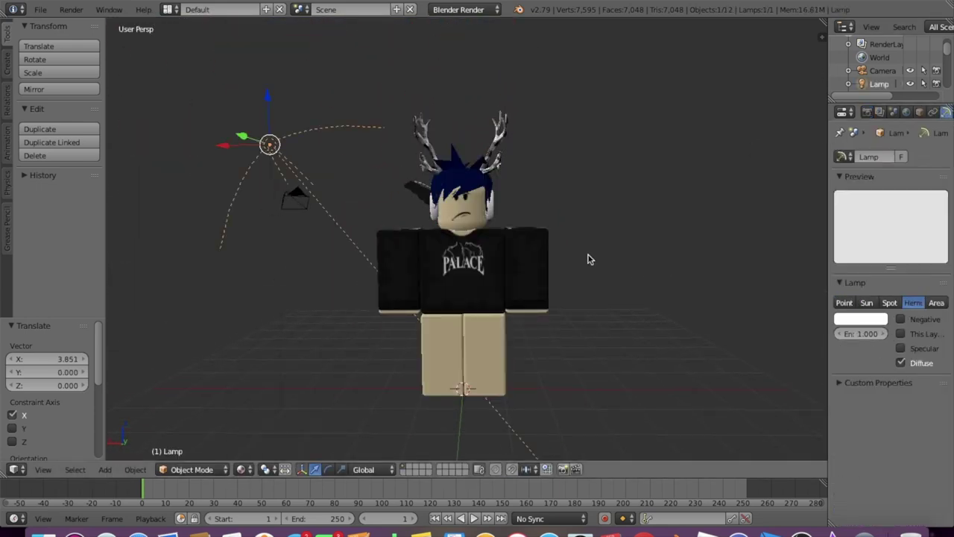
- Select the character mesh, tilt the arm about Y and move it along X
right_click(543, 270)
click(326, 470)
middle_drag(328, 455, 426, 241)
drag(383, 322, 397, 347)
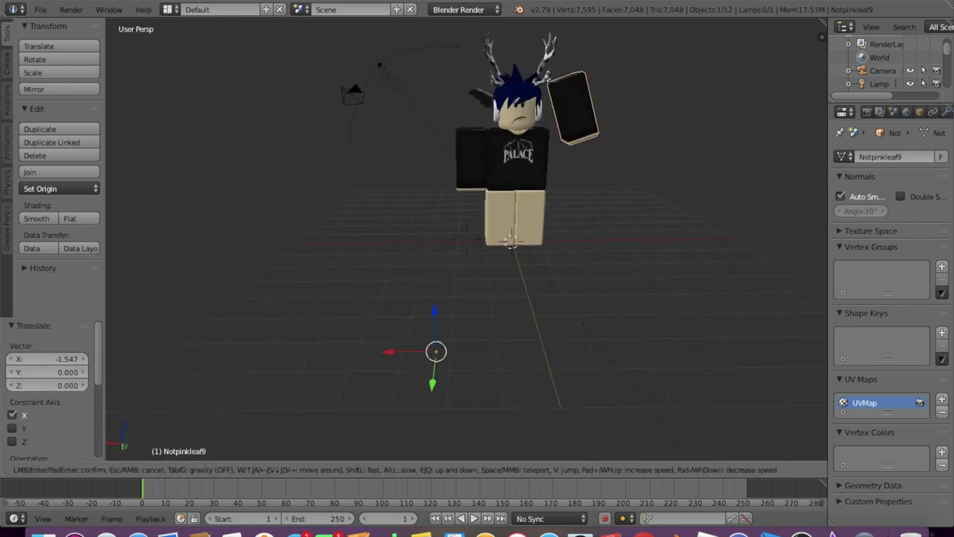
middle_drag(320, 353, 332, 407)
drag(332, 409, 368, 425)
middle_drag(379, 411, 334, 375)
- Swing the arm down about Y and slide it along X toward the body
drag(310, 395, 328, 395)
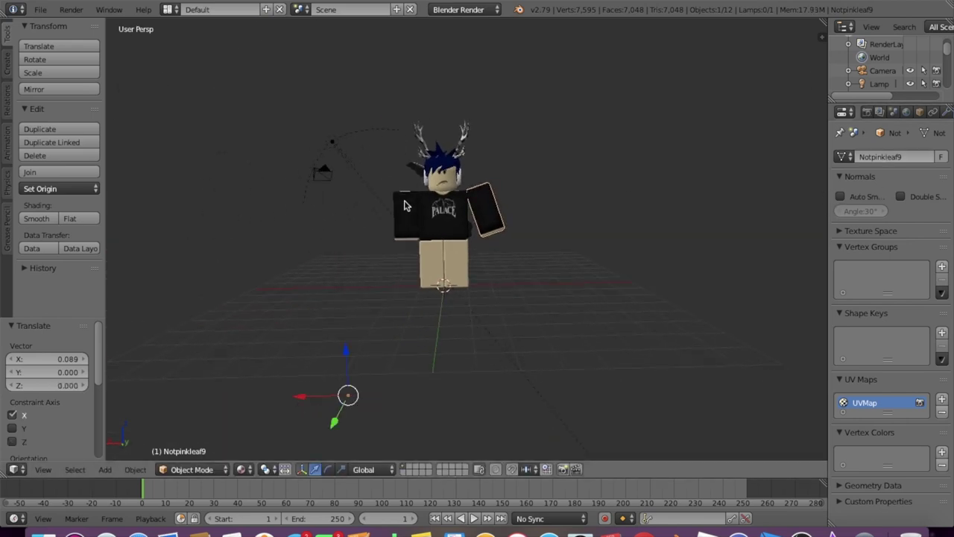
drag(303, 313, 314, 330)
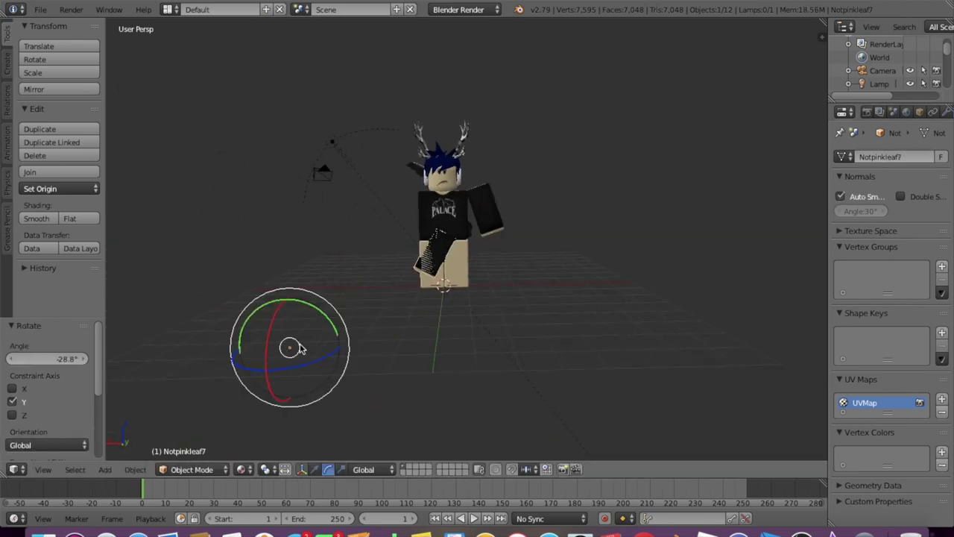
drag(244, 349, 184, 351)
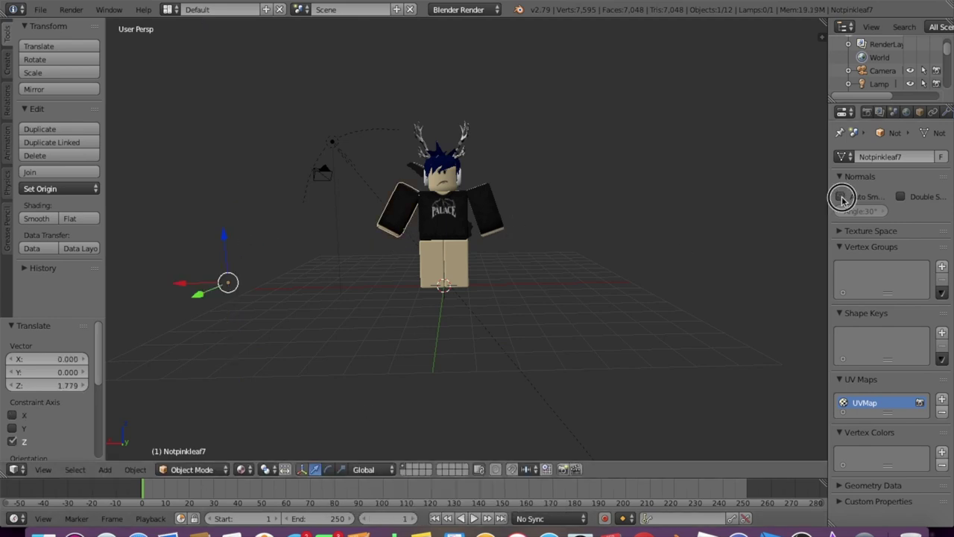
shift+middle_drag(362, 372, 466, 242)
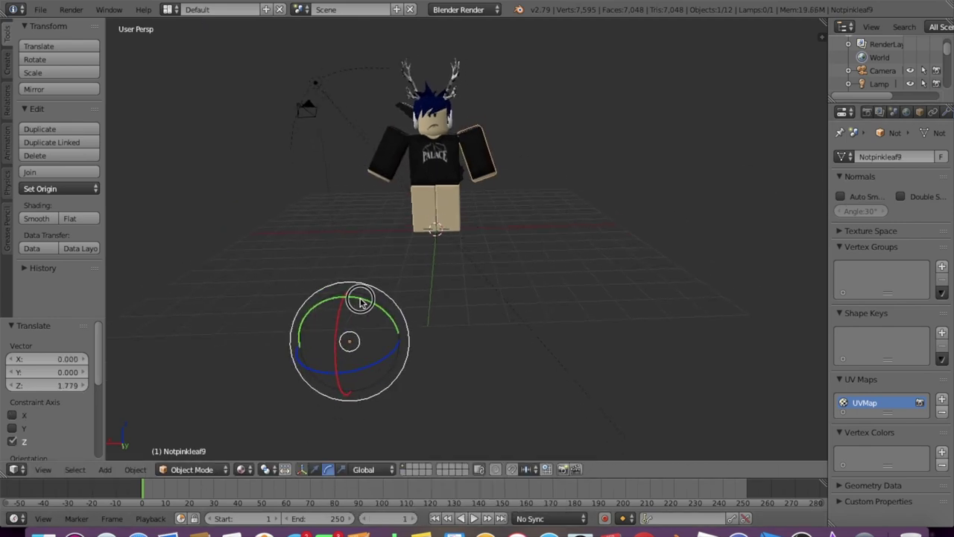
click(307, 345)
key(g)
key(z)
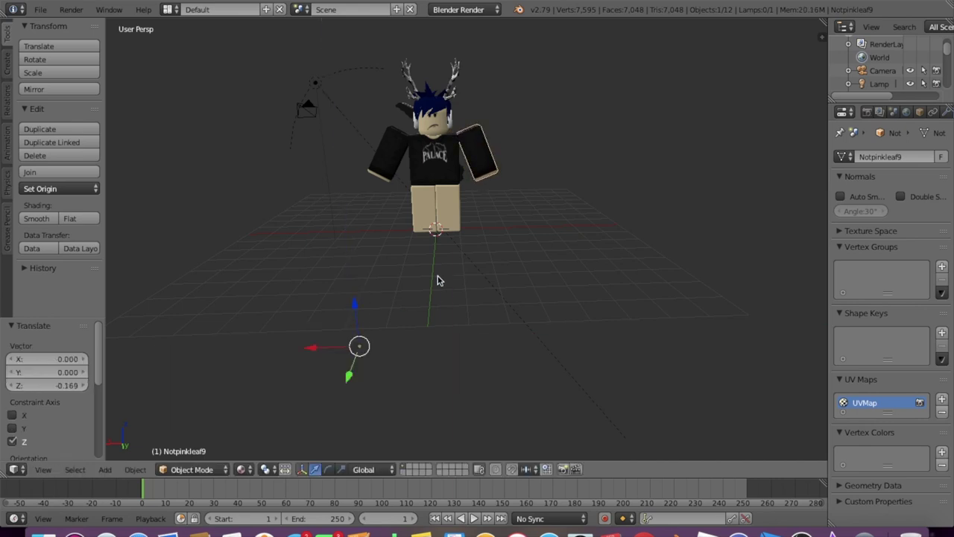
middle_drag(437, 279, 468, 240)
- Enter Edit Mode and subdivide the arm mesh
click(191, 469)
click(191, 437)
scroll(437, 224, up, 5)
scroll(466, 239, up, 3)
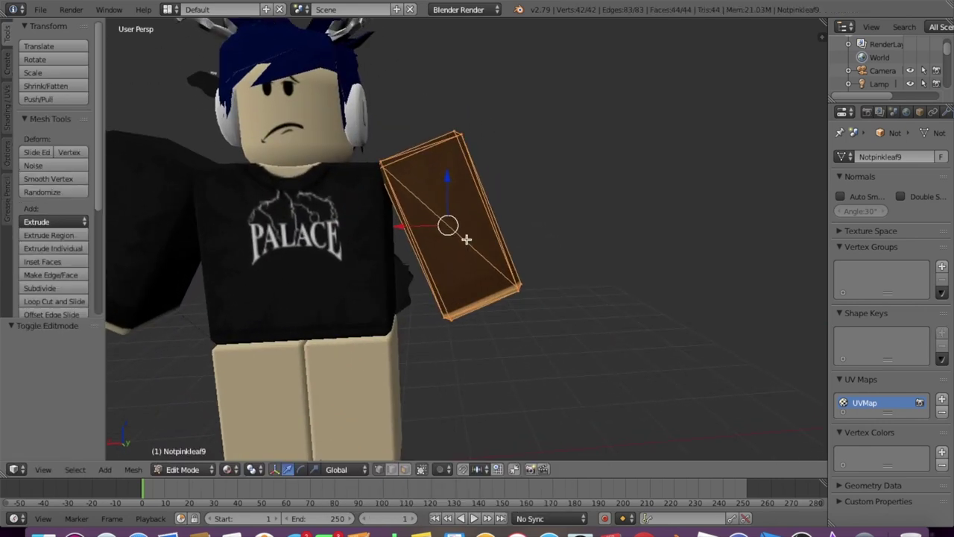
click(45, 288)
scroll(73, 278, down, 5)
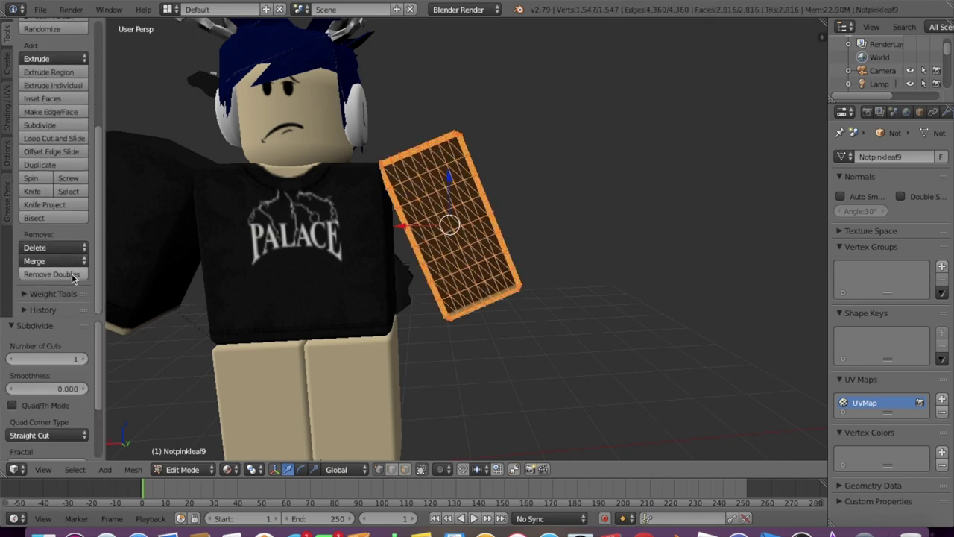
- Select the arm's lower half in wireframe, then return to textured solid shading
right_click(503, 293)
scroll(521, 271, up, 3)
scroll(544, 183, down, 2)
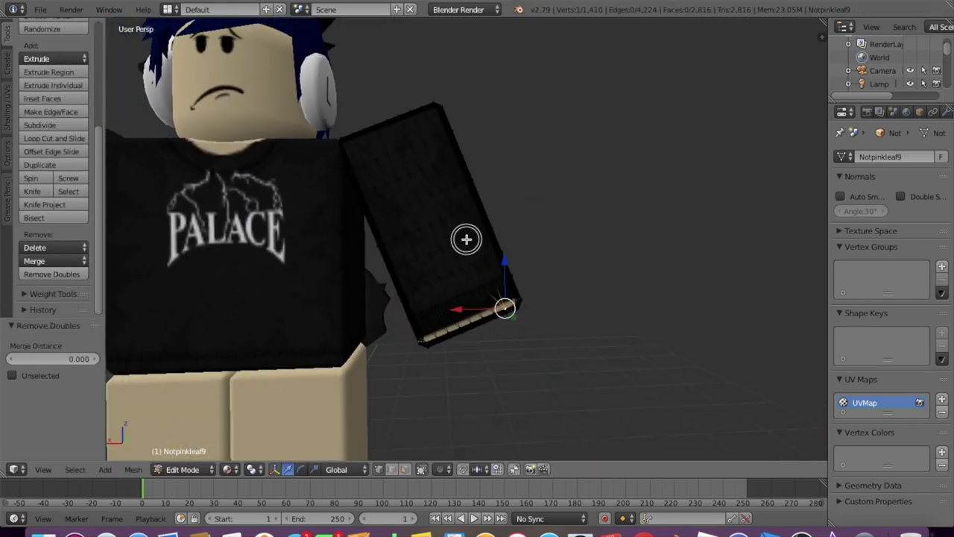
key(z)
ctrl+drag(519, 208, 368, 326)
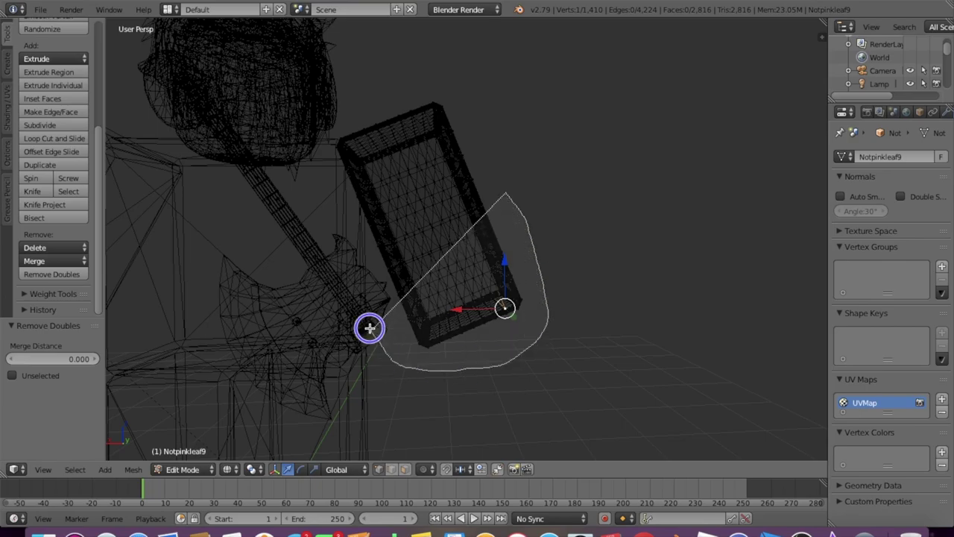
key(shift+f)
key(w)
key(Escape)
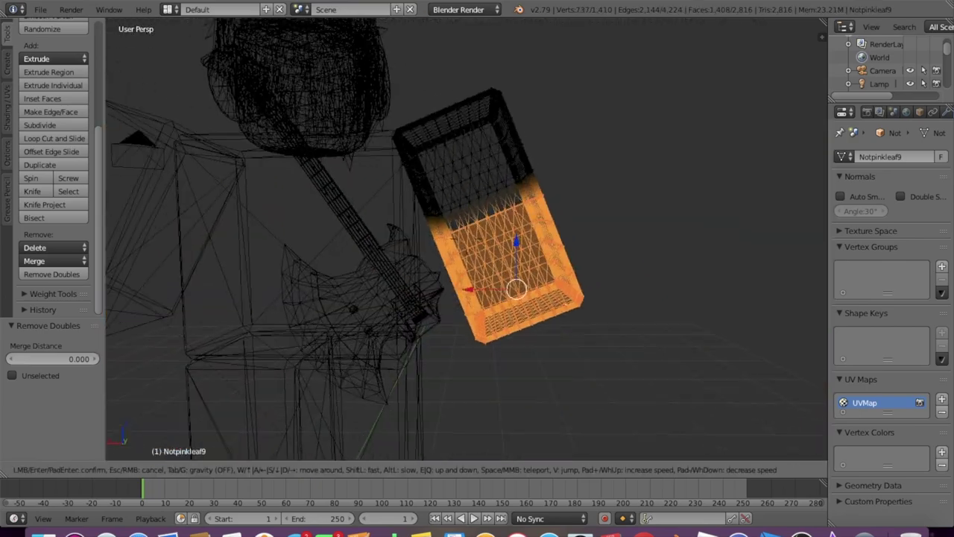
key(z)
key(w)
key(Return)
- Rotate the lower arm about Y and shift it along X
key(r)
key(y)
click(308, 471)
key(g)
key(x)
key(Return)
key(shift+f)
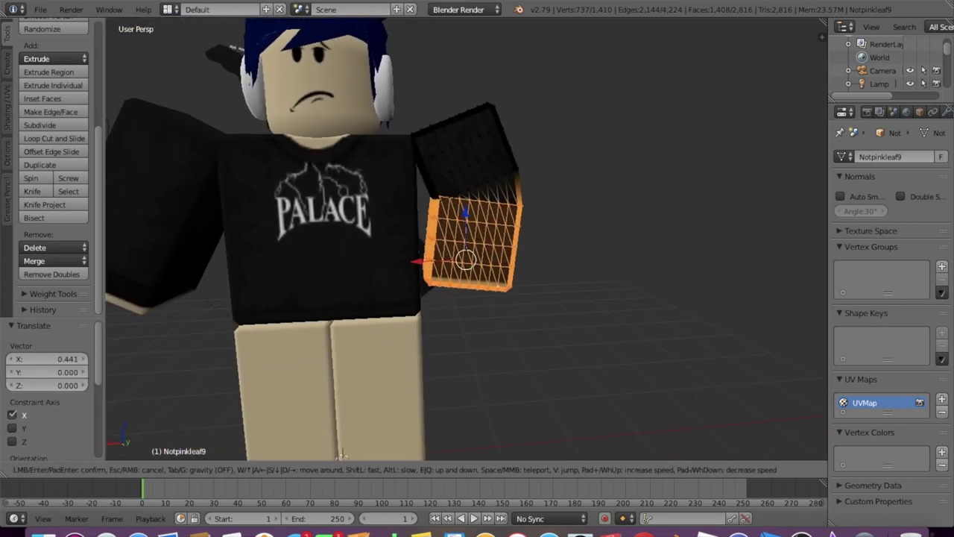
key(Return)
- Tweak the forearm's Y rotation, lower it along Z, and return to Object Mode
middle_drag(401, 352, 467, 239)
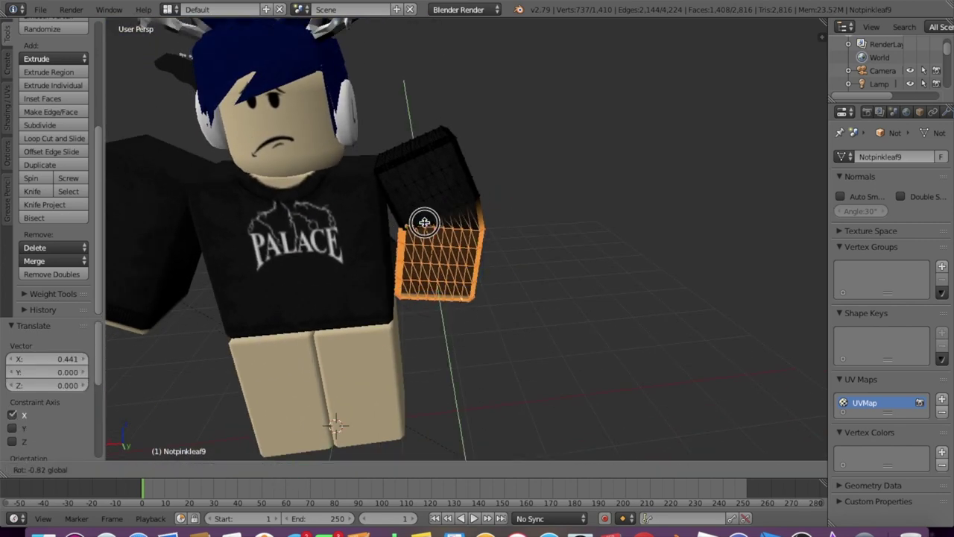
key(r)
key(y)
click(401, 329)
key(g)
key(z)
click(438, 235)
middle_drag(439, 235, 465, 238)
click(186, 469)
click(181, 452)
key(shift+f)
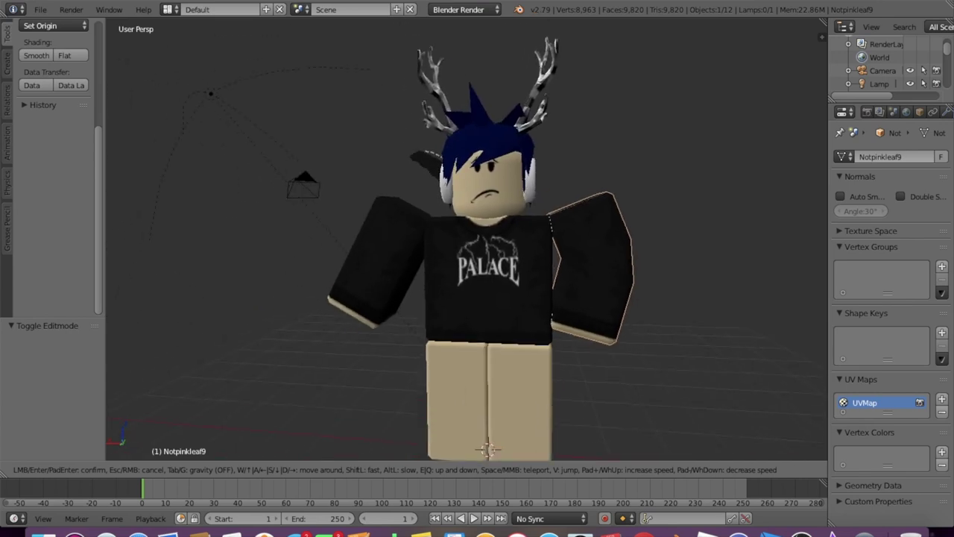
- Enter Edit Mode on the other arm and subdivide its mesh
click(380, 251)
click(188, 468)
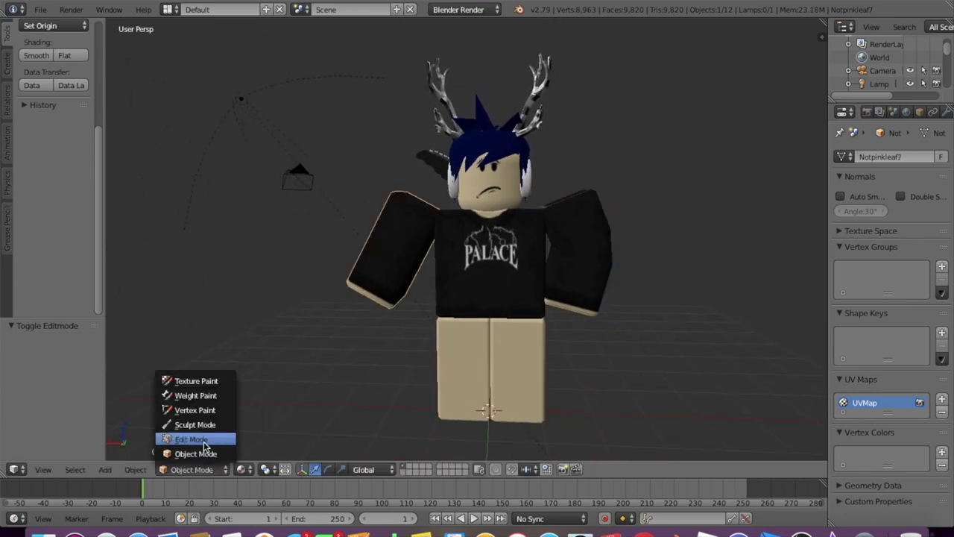
click(200, 439)
click(39, 126)
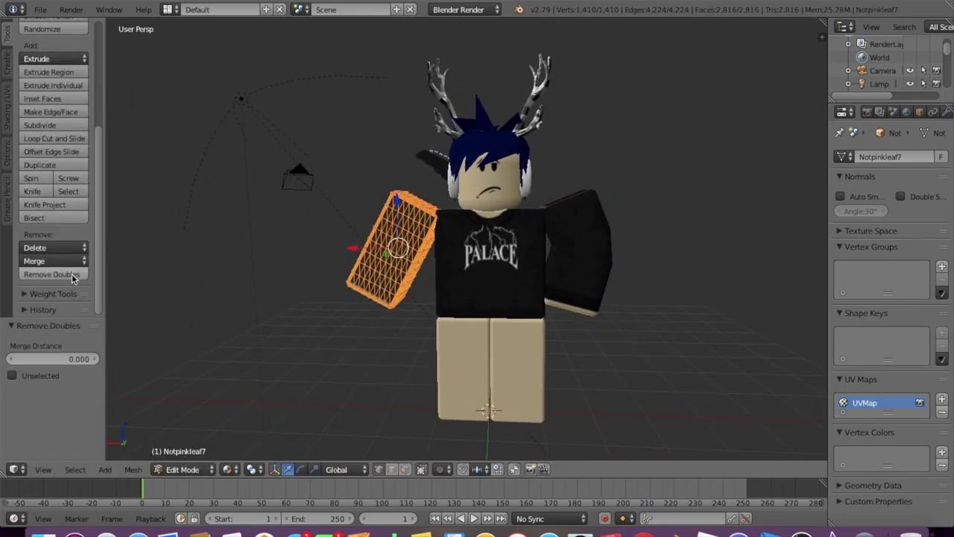
key(shift+f)
key(w)
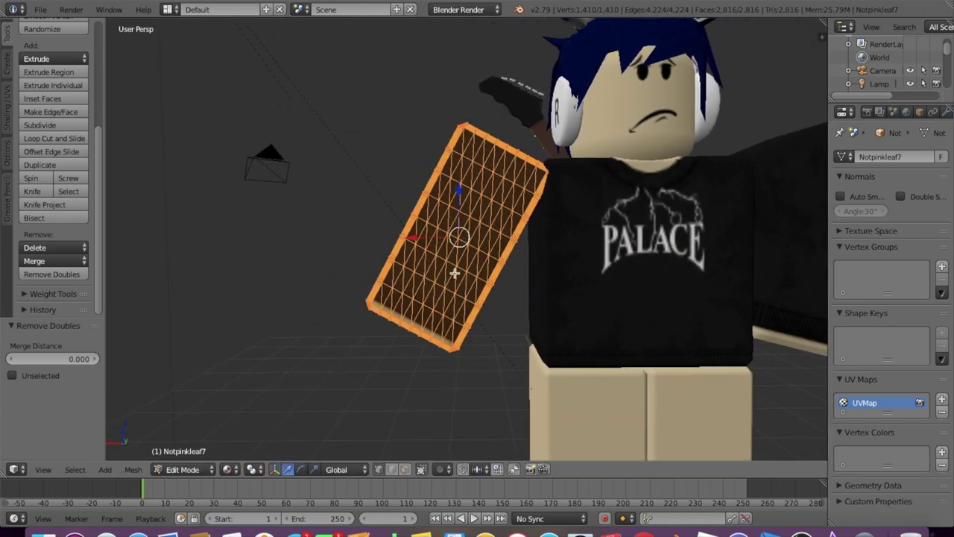
- Select the arm's lower half in wireframe, then switch back to textured solid shading
alt+right_click(414, 324)
key(z)
ctrl+drag(412, 391, 550, 276)
key(shift+f)
key(w)
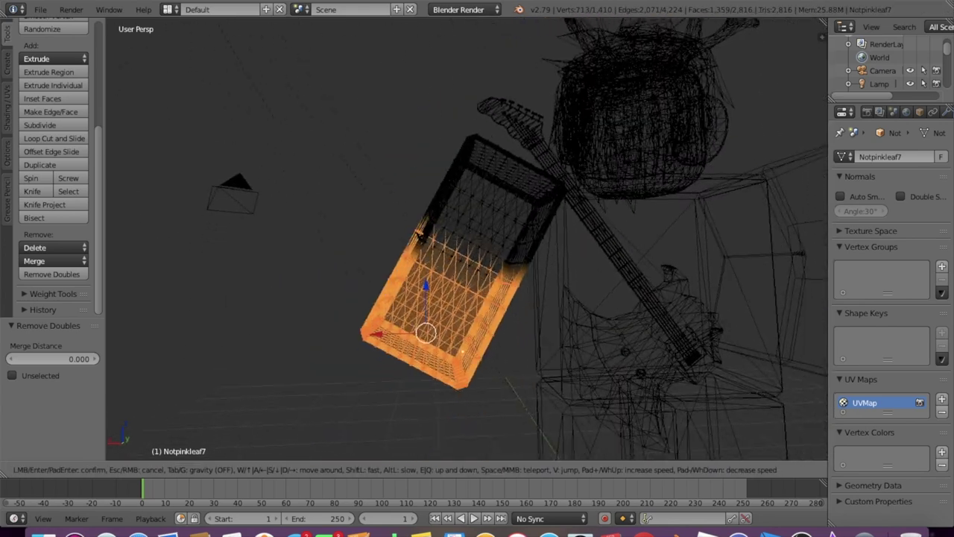
key(Escape)
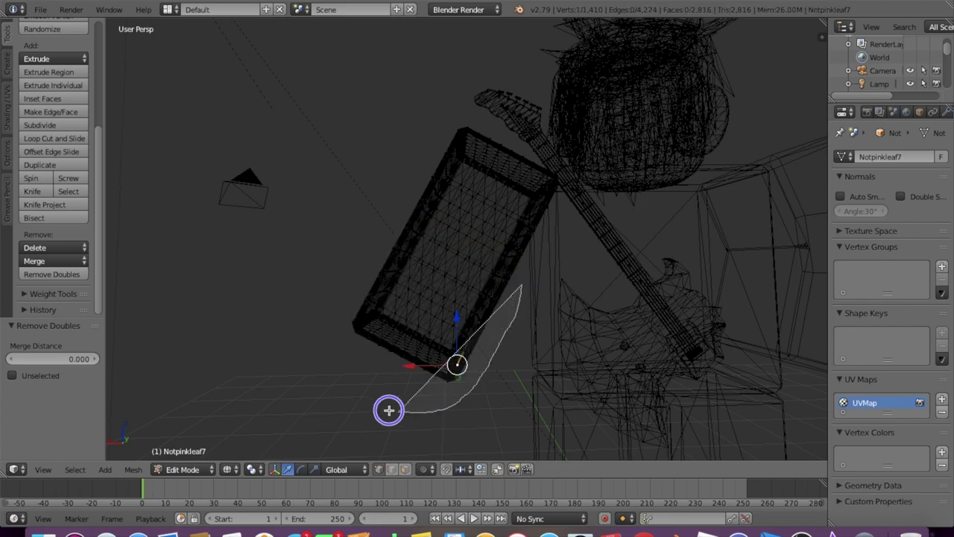
ctrl+drag(388, 409, 395, 414)
key(shift+f)
key(w)
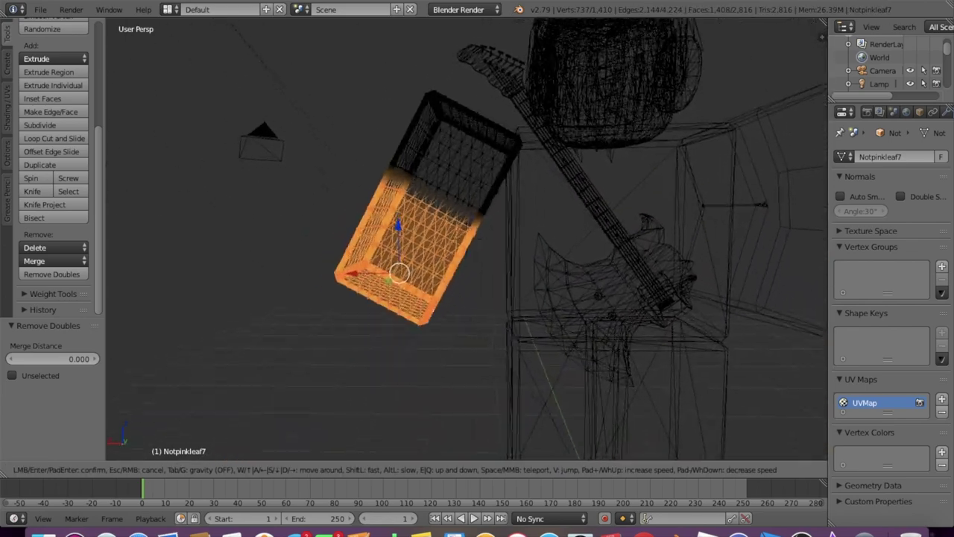
key(Escape)
click(231, 475)
click(261, 406)
- Try rotating the lower arm, then undo the rotation
key(r)
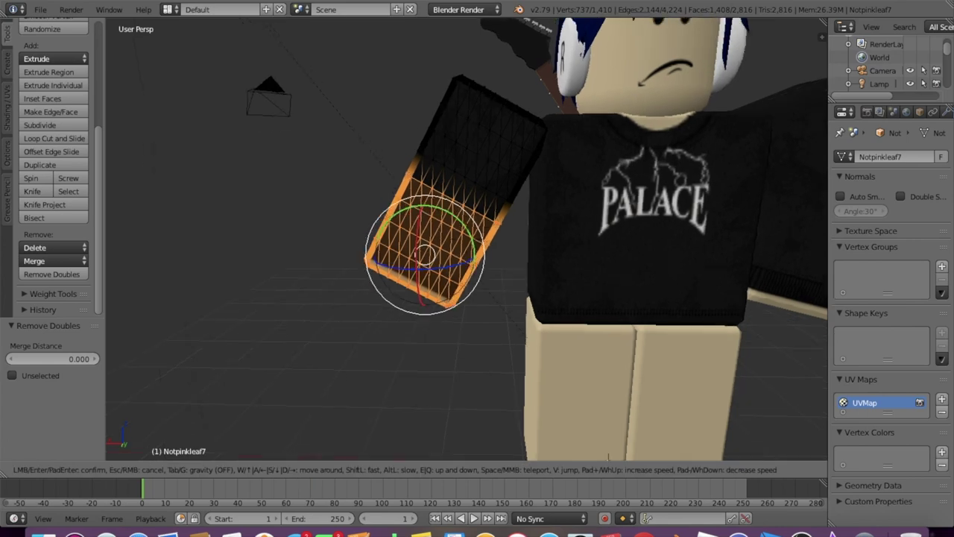
click(412, 301)
middle_drag(412, 301, 322, 458)
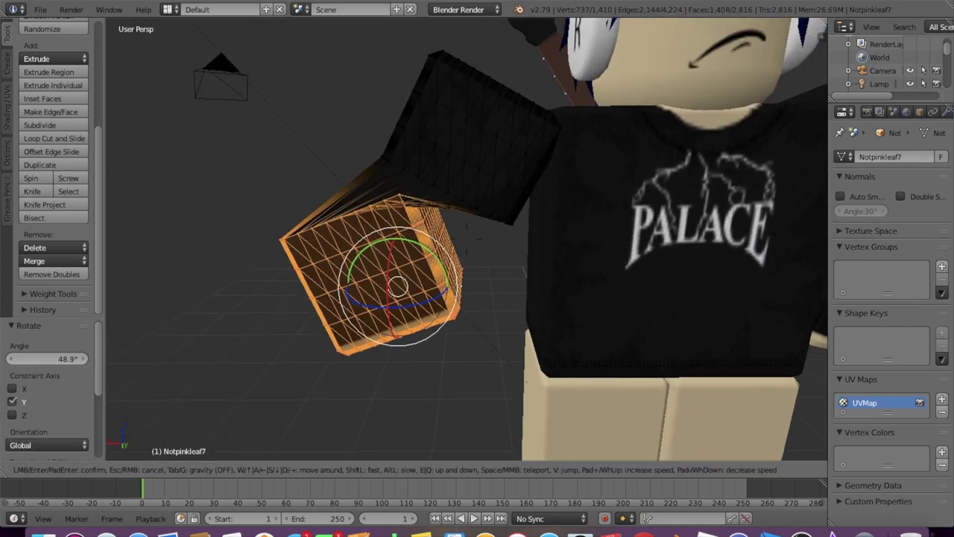
key(ctrl+z)
- Shift the lower arm inward along X and then along Z
key(g)
key(x)
middle_drag(457, 237, 425, 273)
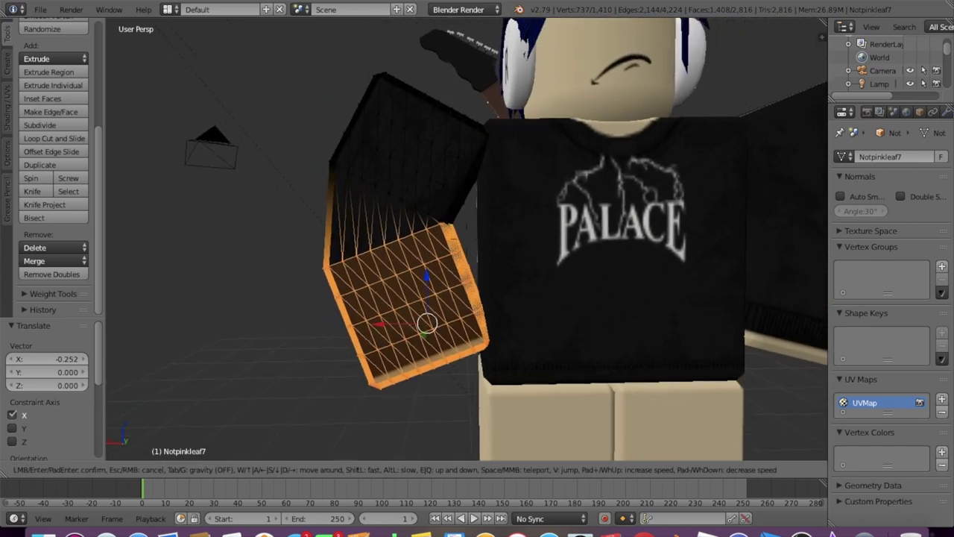
key(g)
key(z)
key(x)
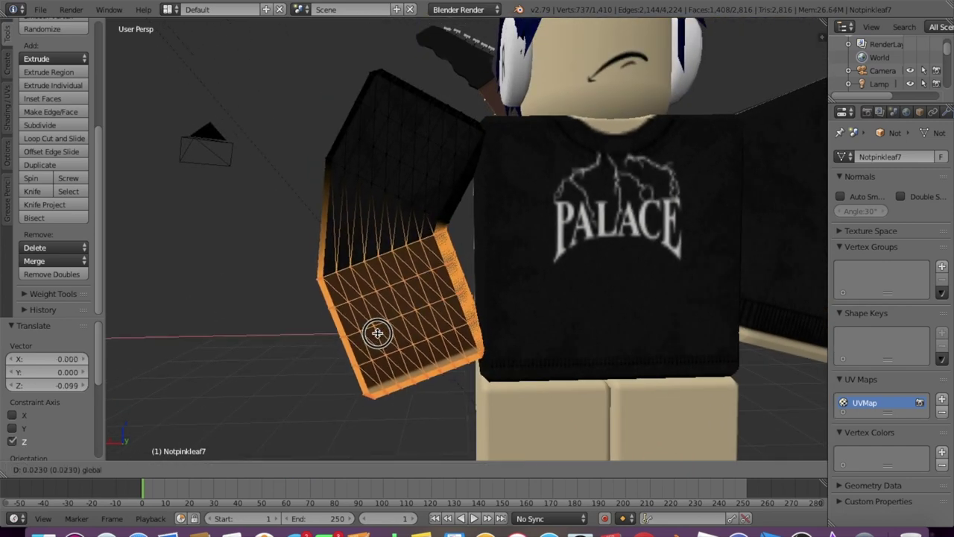
click(425, 286)
key(g)
key(z)
click(421, 283)
- Return to Object Mode and select the leg piece Notpinkleaf8
click(190, 469)
click(194, 456)
key(shift+f)
key(s)
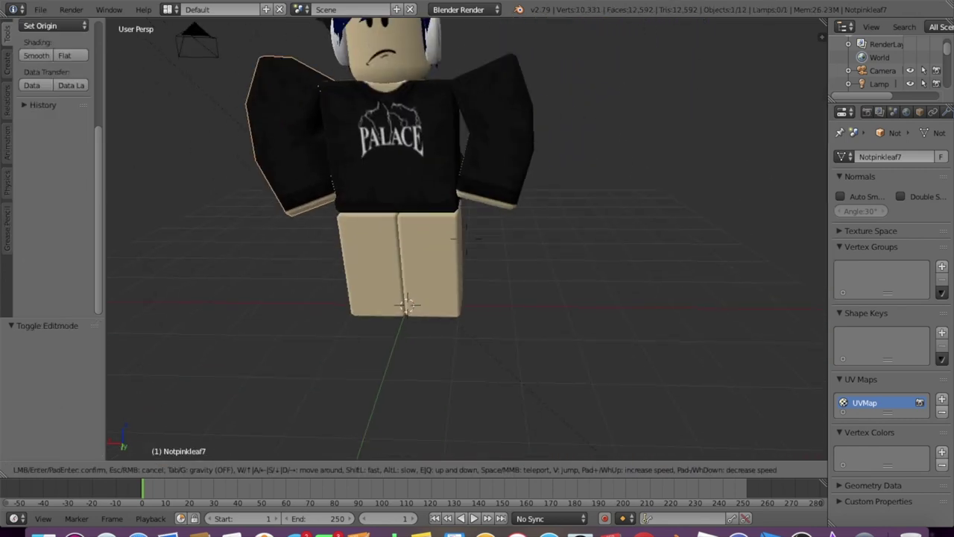
key(w)
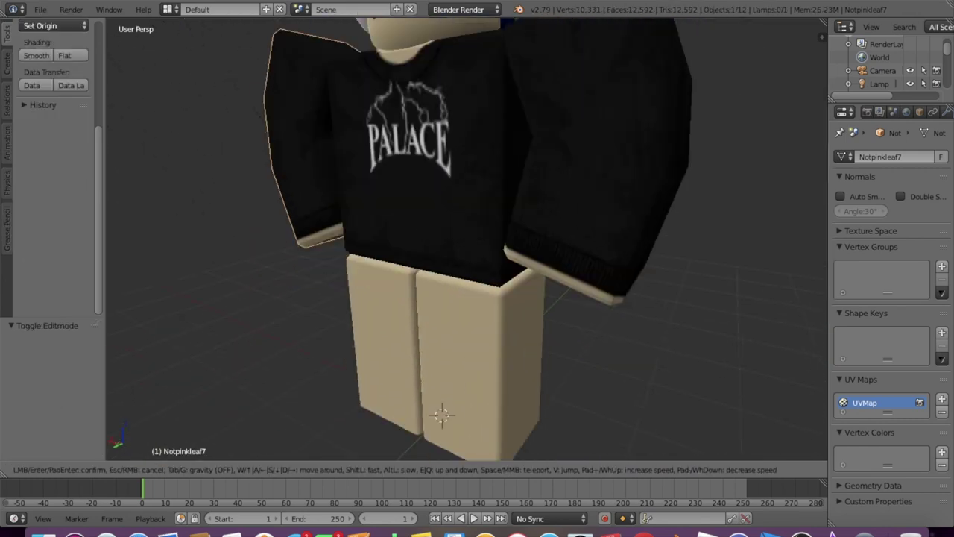
click(466, 237)
right_click(464, 233)
click(192, 469)
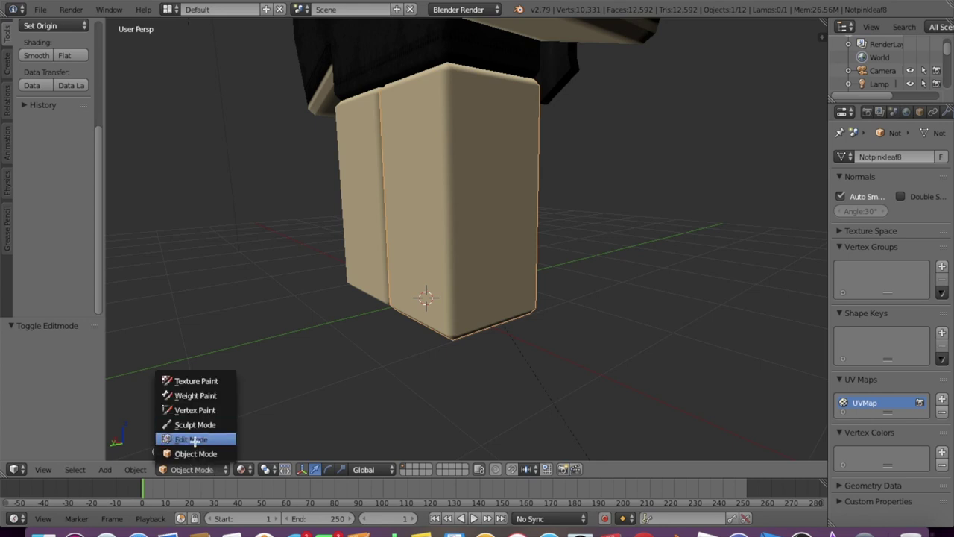
- Enter Edit Mode on leg Notpinkleaf8, subdivide it twice and turn off Auto Smooth
click(191, 439)
click(39, 124)
click(40, 124)
click(840, 196)
- Select the lower half of the leg's vertices in wireframe, then return to solid shading
key(shift+f)
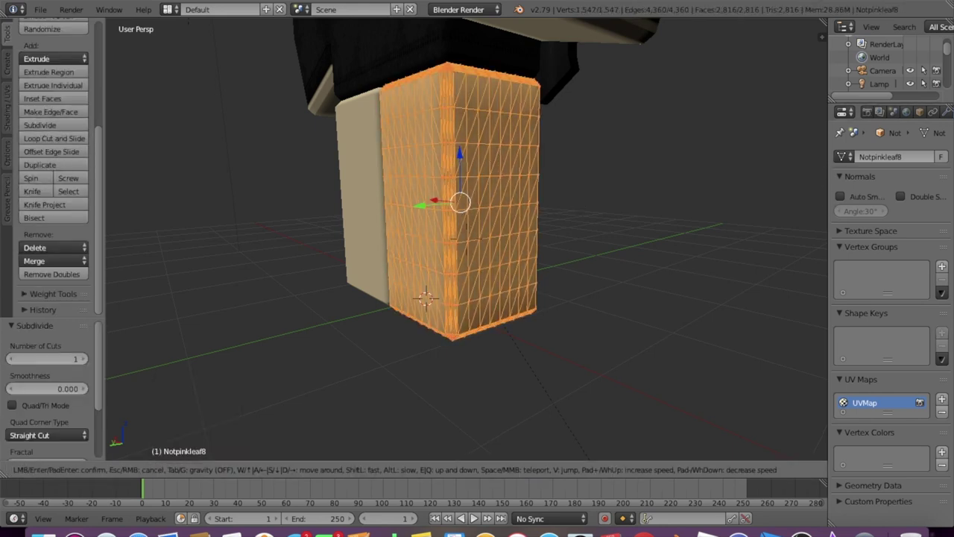
key(w)
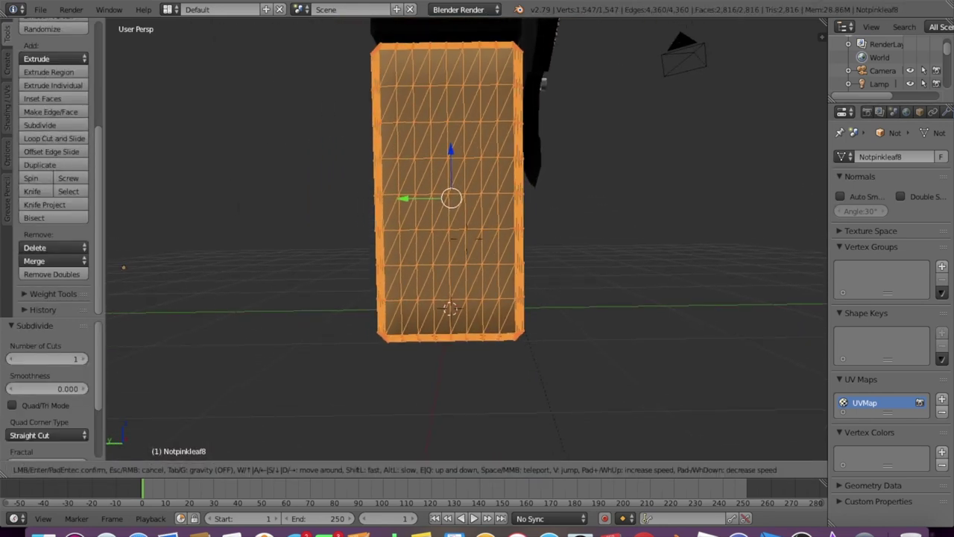
right_click(497, 332)
key(z)
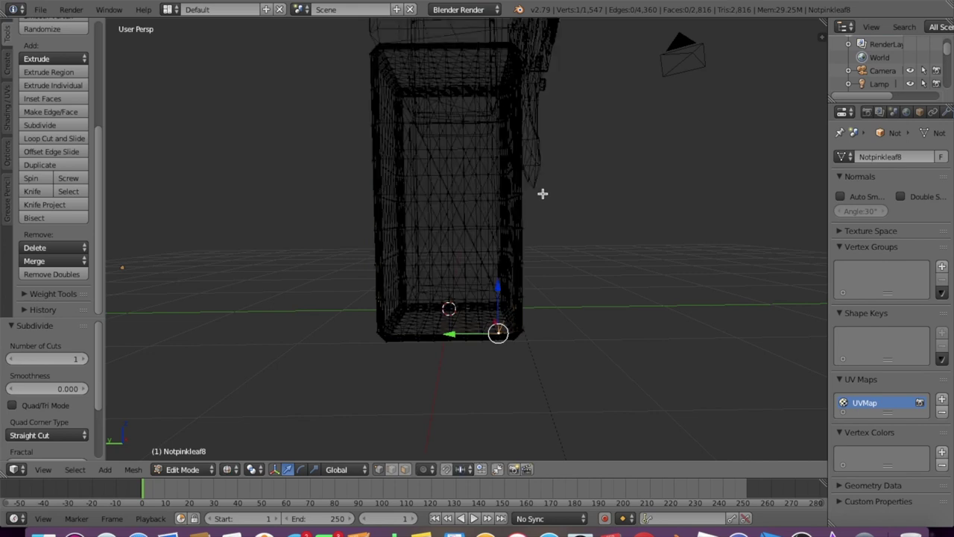
ctrl+drag(551, 195, 338, 196)
right_click(511, 335)
ctrl+drag(493, 376, 567, 248)
ctrl+drag(549, 196, 489, 213)
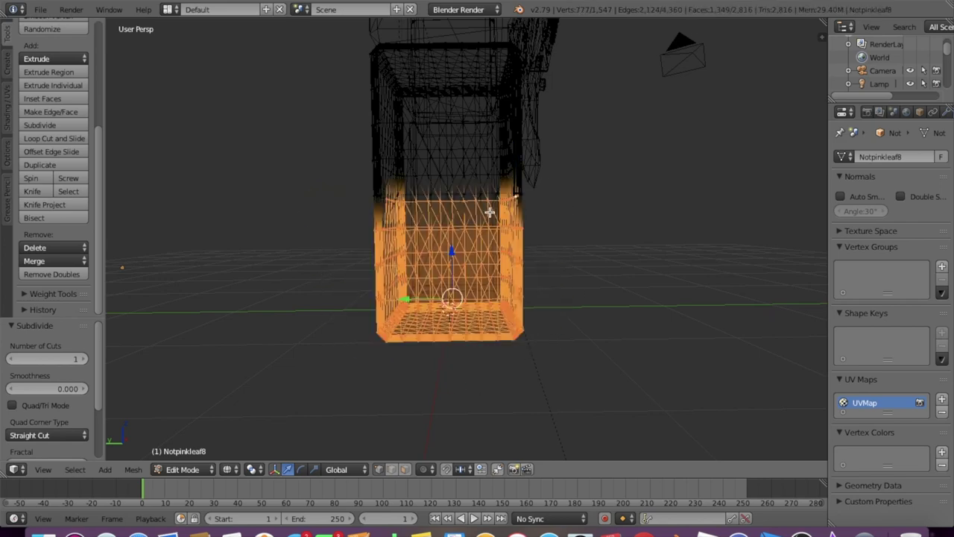
ctrl+drag(537, 348, 336, 206)
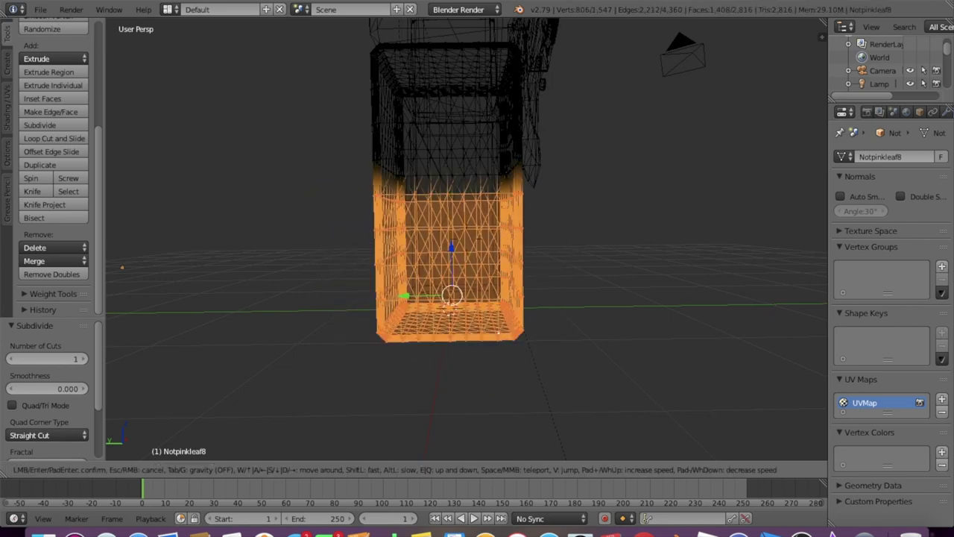
click(231, 471)
click(257, 422)
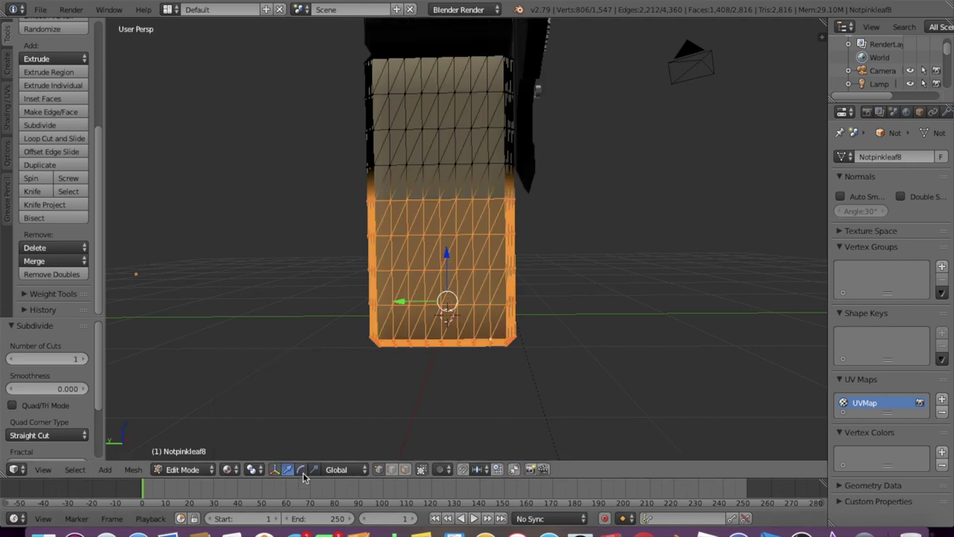
- Rotate the selected lower leg -20.9° on X to bend the knee
key(shift+f)
click(465, 240)
key(r)
key(x)
click(451, 283)
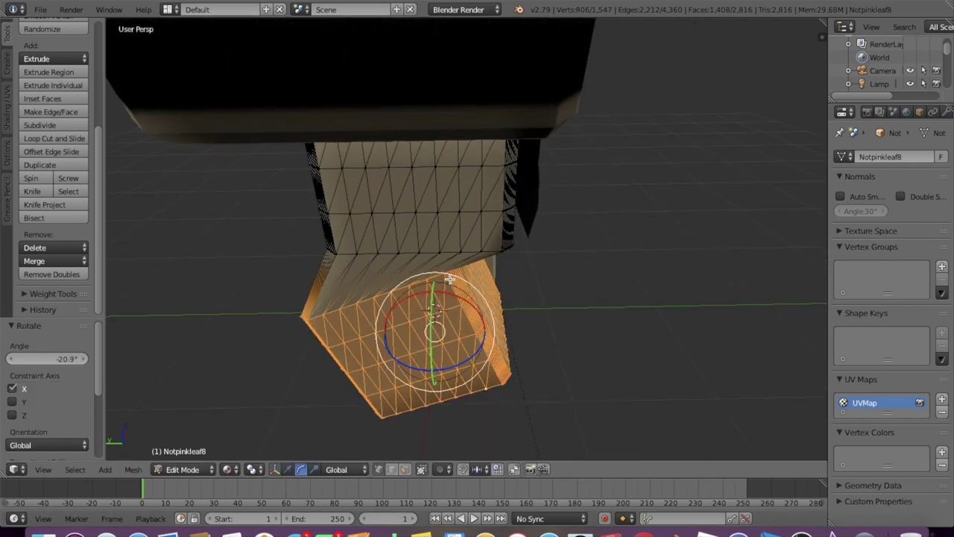
key(shift+f)
click(297, 475)
- Shift the lower leg -0.004 along Y and return to Object Mode
drag(388, 314, 445, 311)
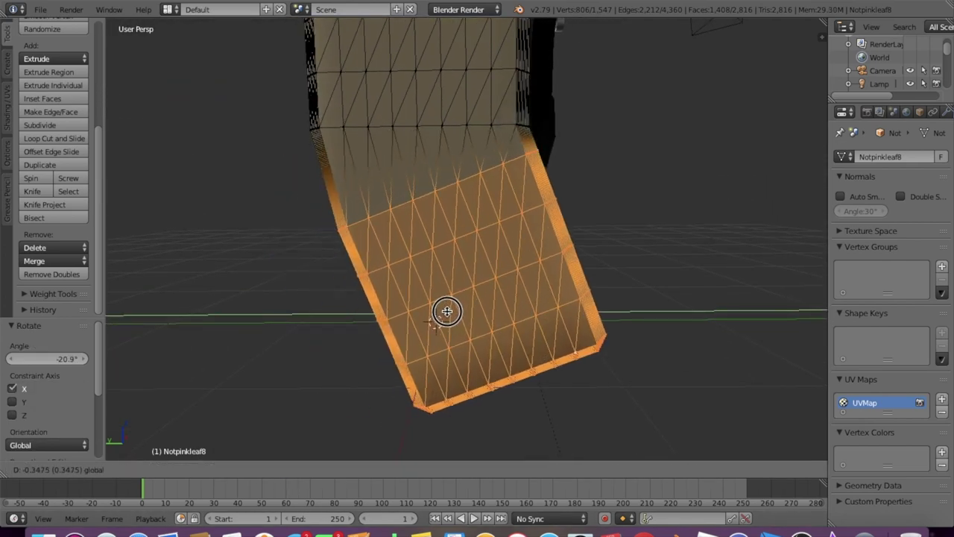
click(442, 311)
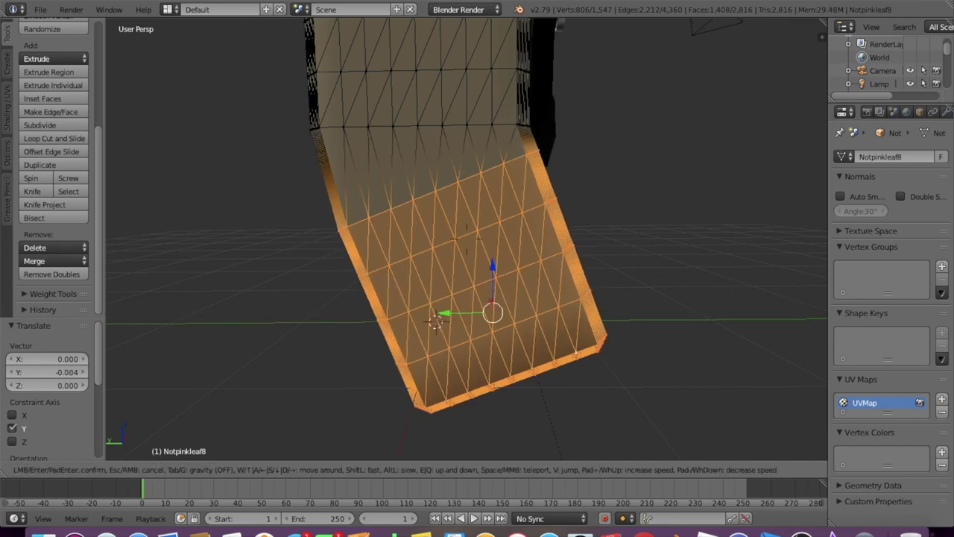
key(shift+f)
click(466, 238)
click(190, 453)
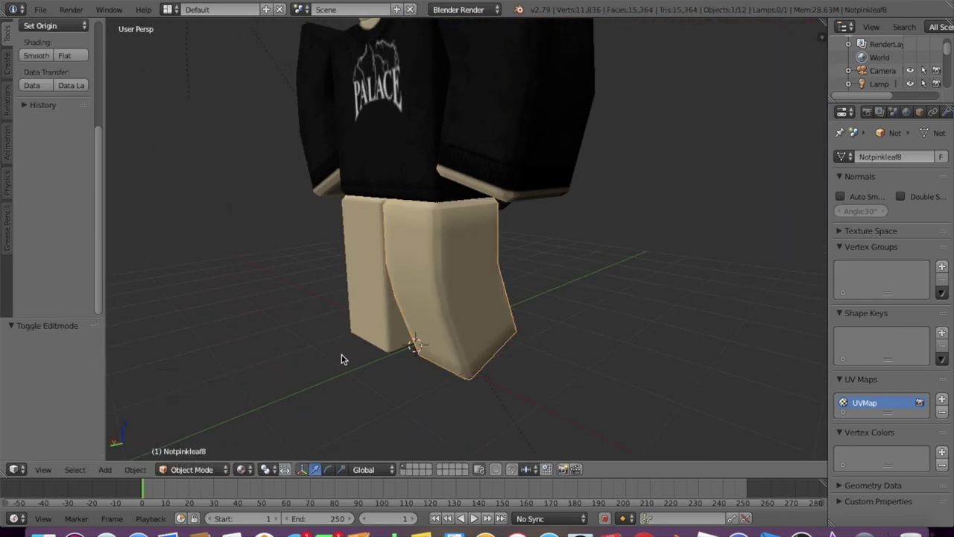
key(shift+f)
- Enter Edit Mode on the second leg, Notpinkleaf6, and frame it
click(466, 243)
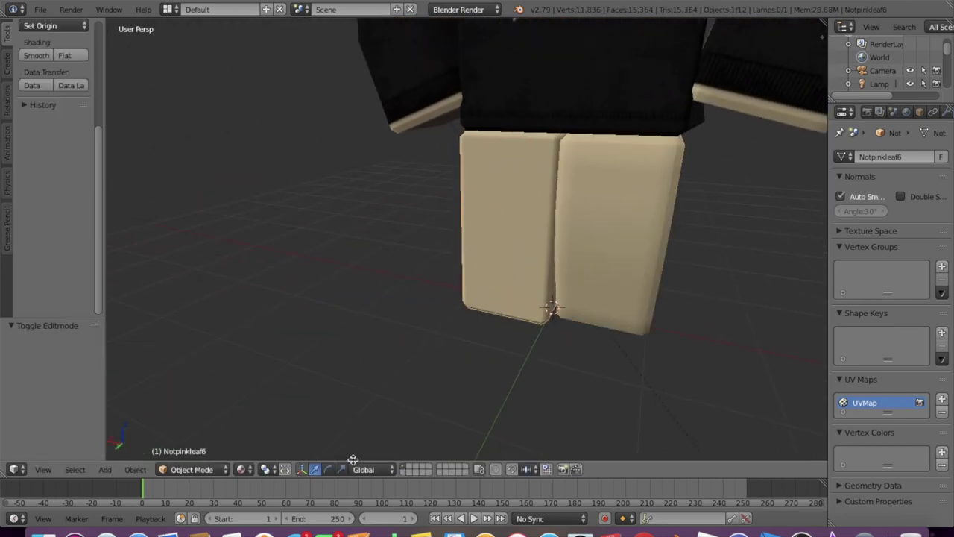
click(191, 469)
click(191, 434)
key(shift+f)
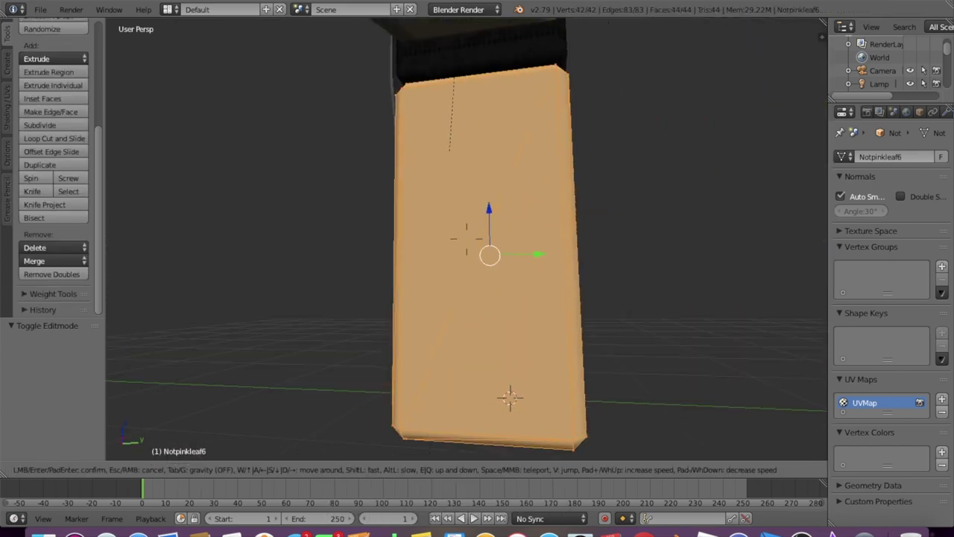
click(466, 238)
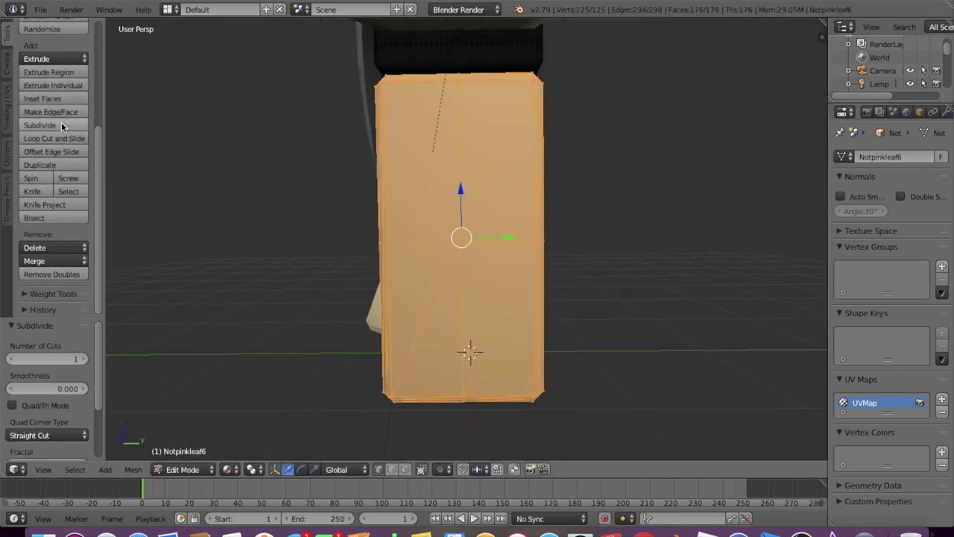
- Select the lower part of the leg's vertices in wireframe view
right_click(534, 396)
key(shift+f)
click(466, 239)
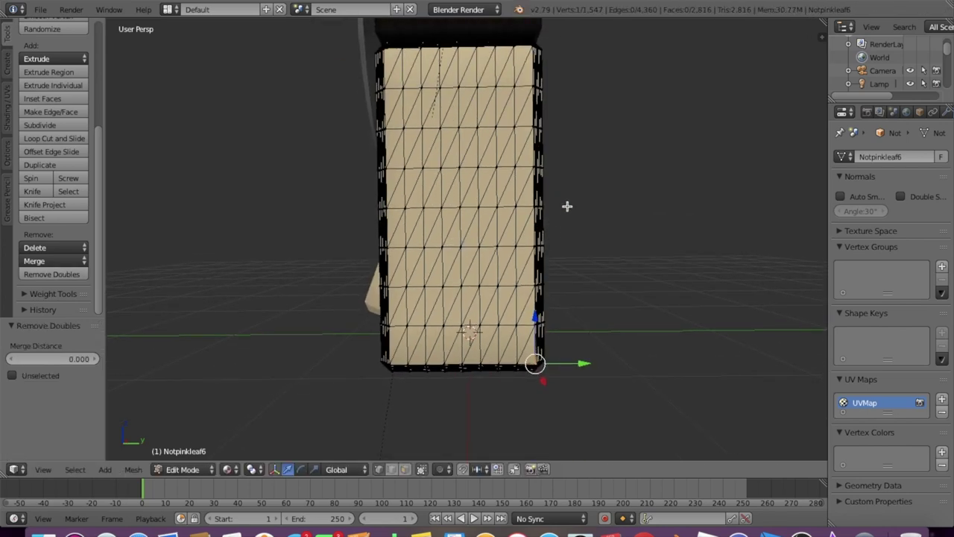
key(z)
ctrl+drag(582, 367, 341, 239)
key(ctrl+z)
ctrl+drag(571, 208, 334, 254)
key(ctrl+z)
mouse_move(560, 209)
ctrl+mouse_down()
mouse_move(343, 348)
mouse_move(340, 210)
ctrl+mouse_up()
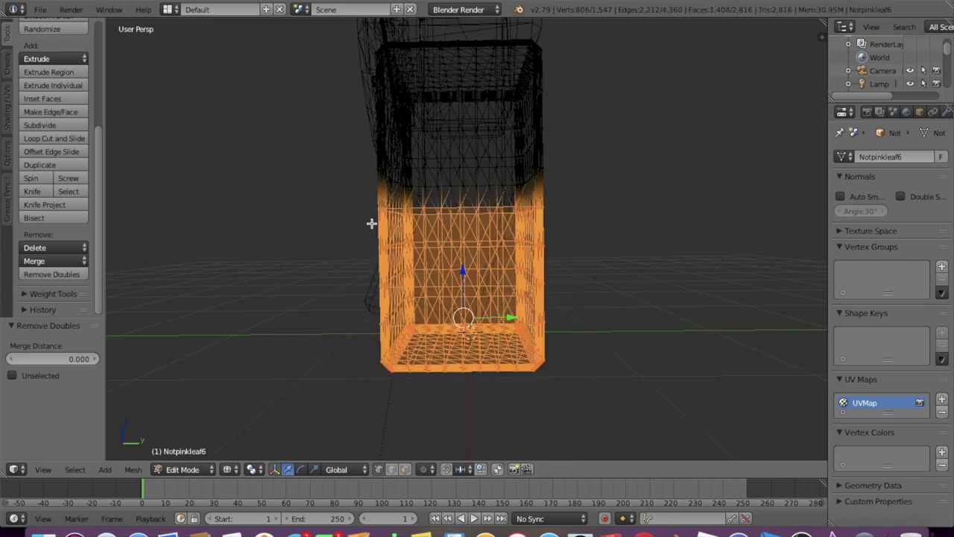
key(shift+f)
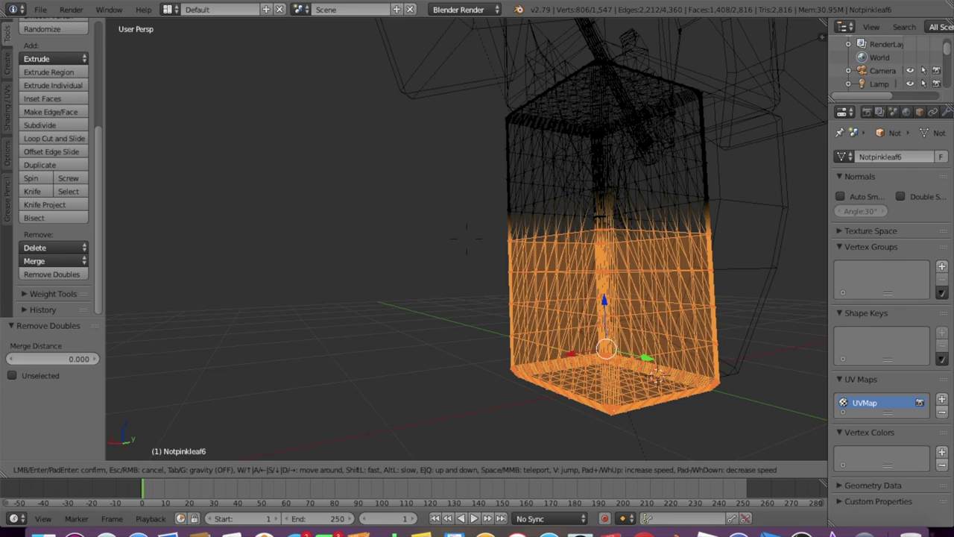
click(465, 246)
- Switch back to shaded view and rotate the lower leg -23.3° on X
click(227, 468)
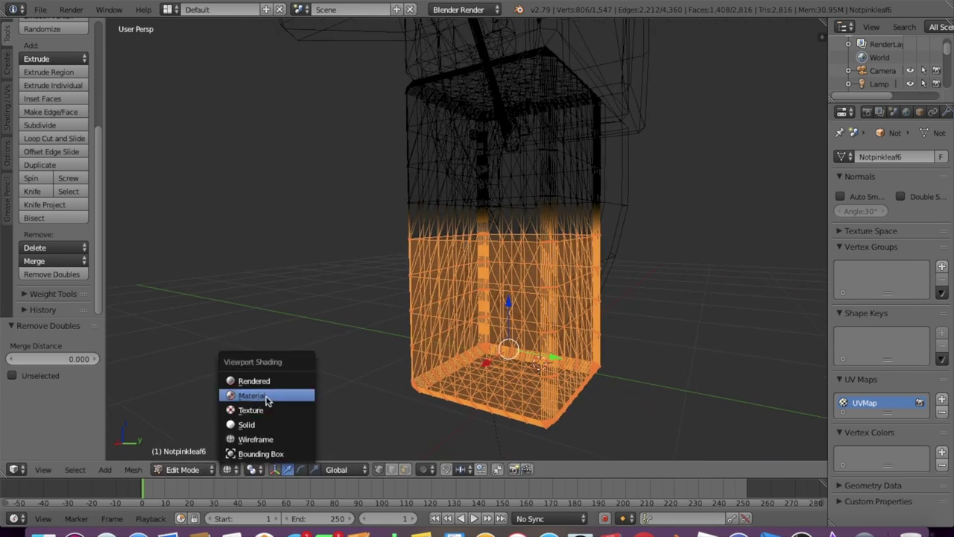
click(266, 397)
key(shift+f)
click(313, 477)
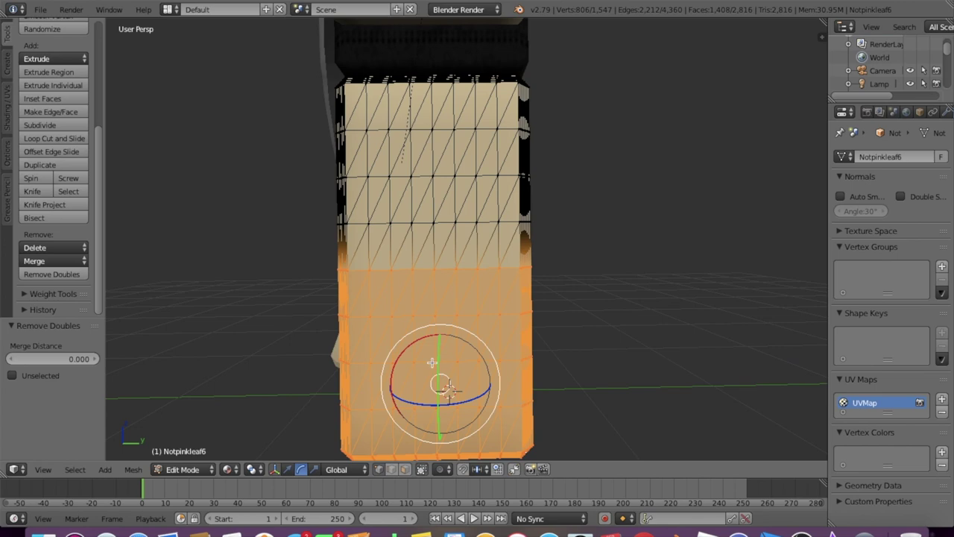
key(shift+f)
click(467, 247)
drag(469, 142, 307, 453)
- Nudge the bent lower leg into place and return to Object Mode
key(shift+f)
click(467, 247)
key(g)
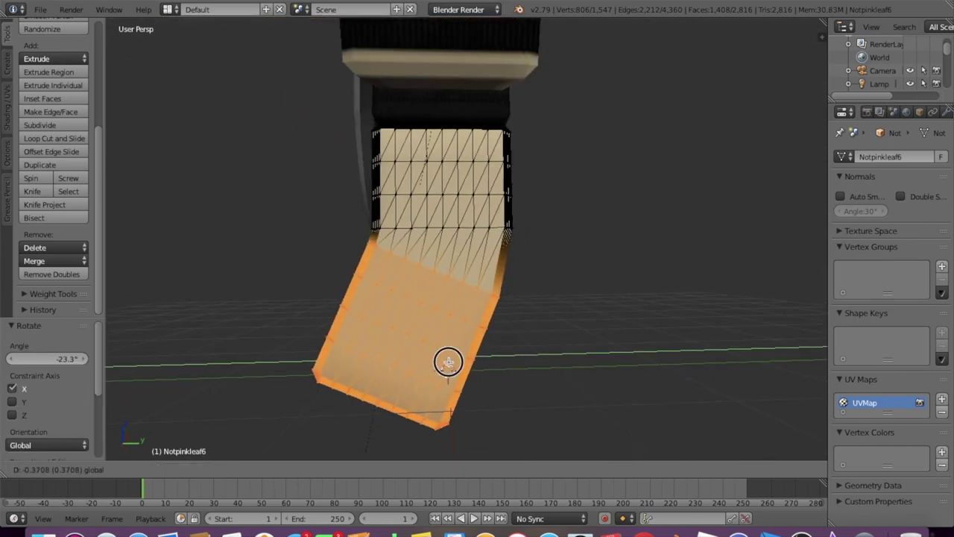
click(448, 362)
click(192, 469)
click(188, 453)
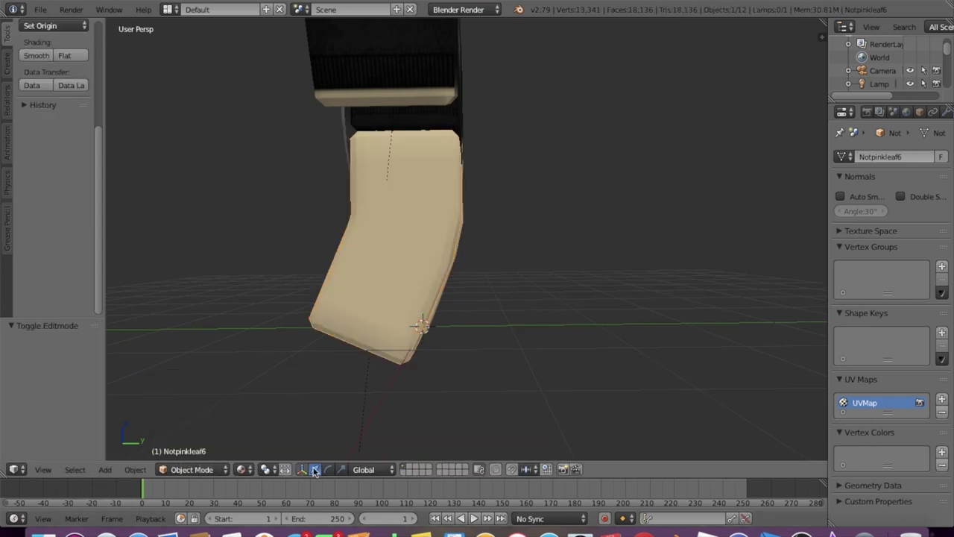
key(shift+f)
- Rotate the leg 21.3° on X and move it along Y
click(466, 242)
drag(477, 191, 486, 192)
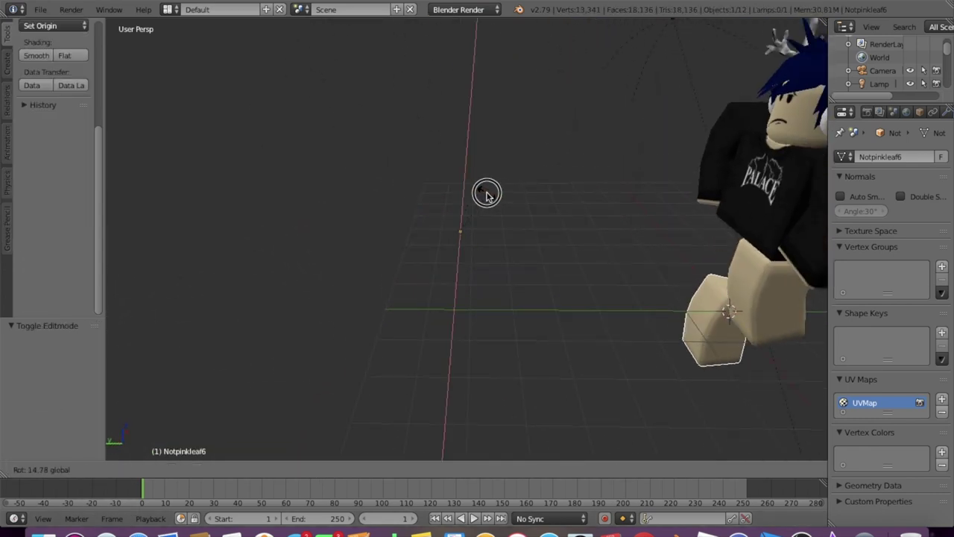
click(466, 243)
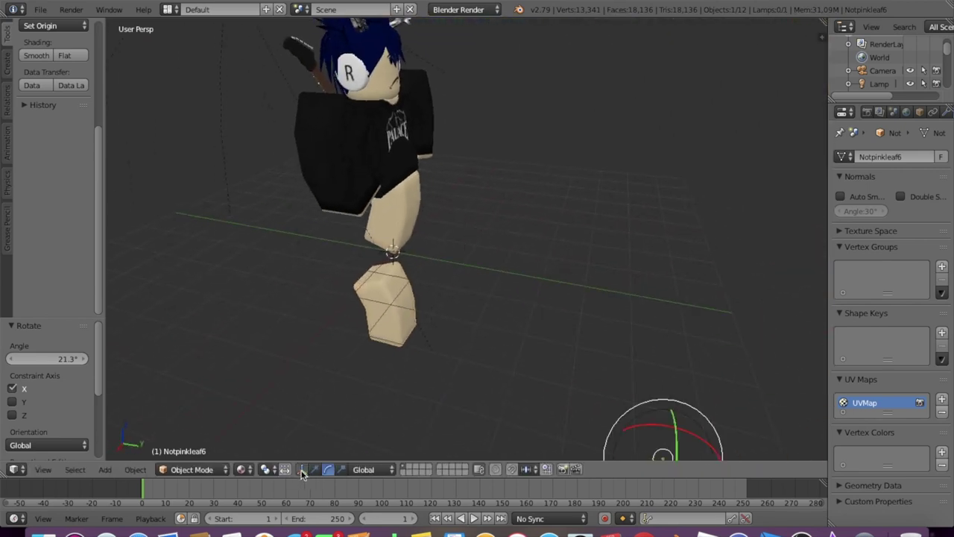
key(shift+f)
click(466, 242)
mouse_move(585, 251)
mouse_down()
mouse_move(584, 166)
mouse_move(645, 160)
mouse_up()
key(shift+f)
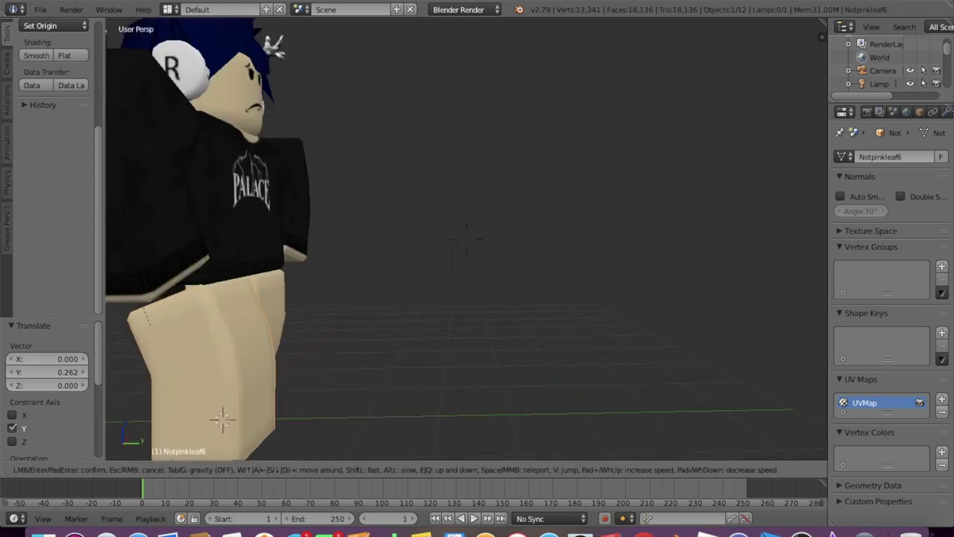
- Select the head piece and rotate it around Z
click(507, 234)
right_click(506, 234)
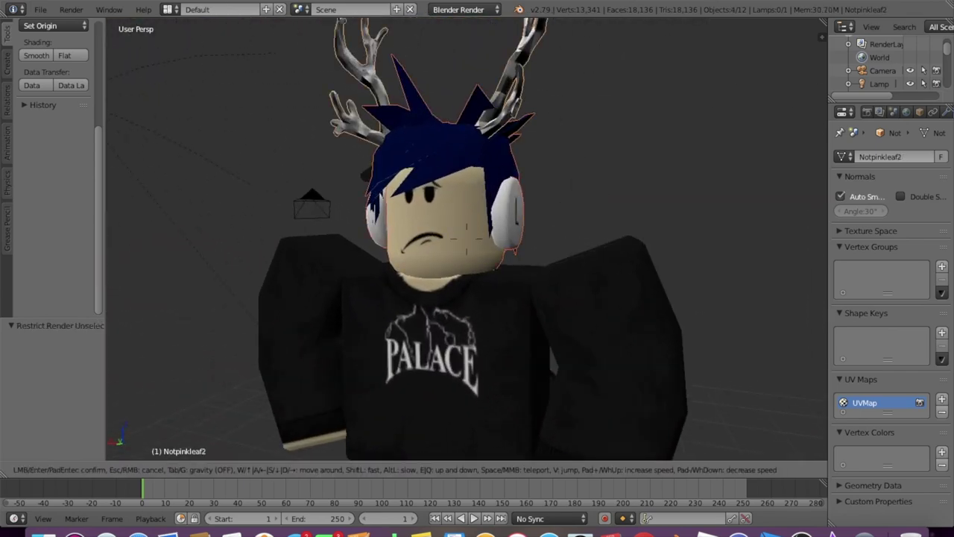
key(s)
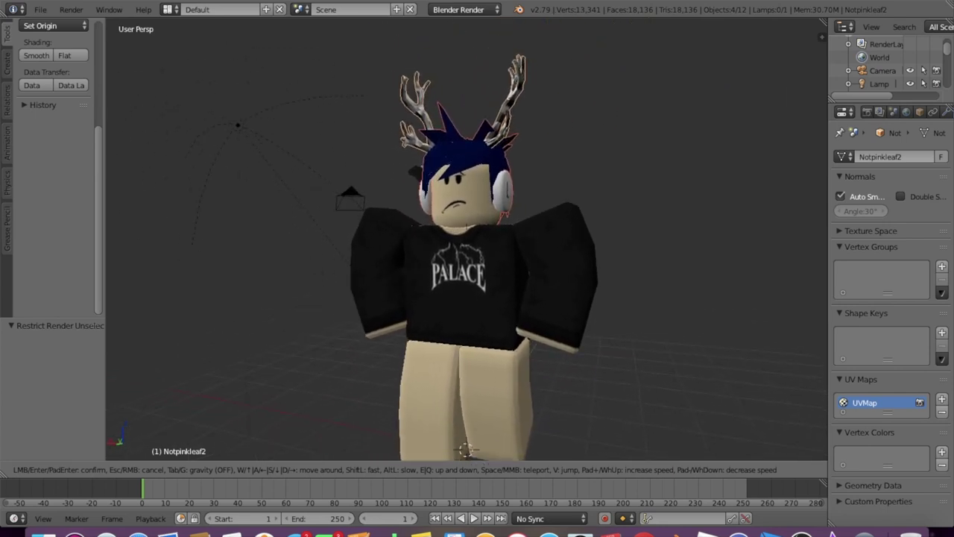
click(466, 241)
drag(412, 357, 401, 358)
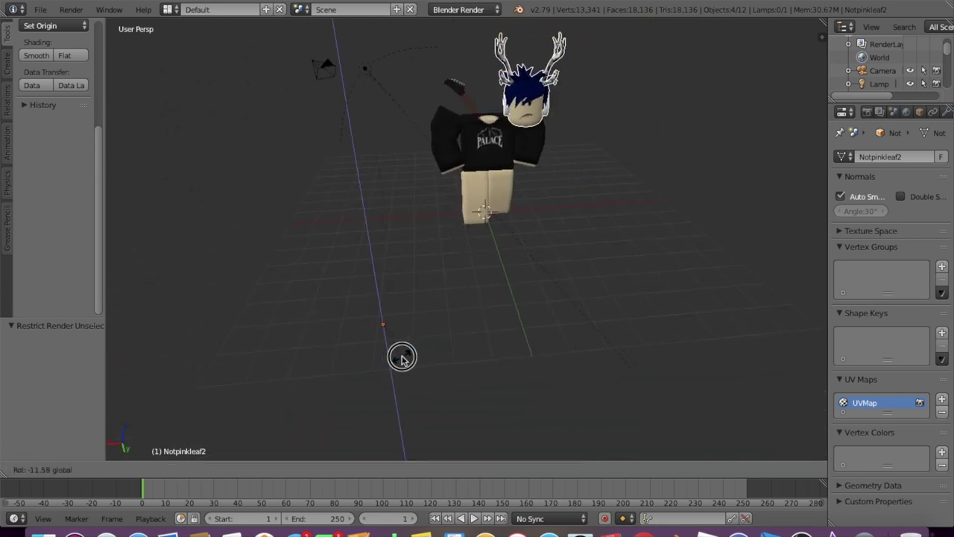
click(401, 358)
- Move the head piece along X, then along Y
key(g)
key(x)
click(321, 328)
key(g)
key(y)
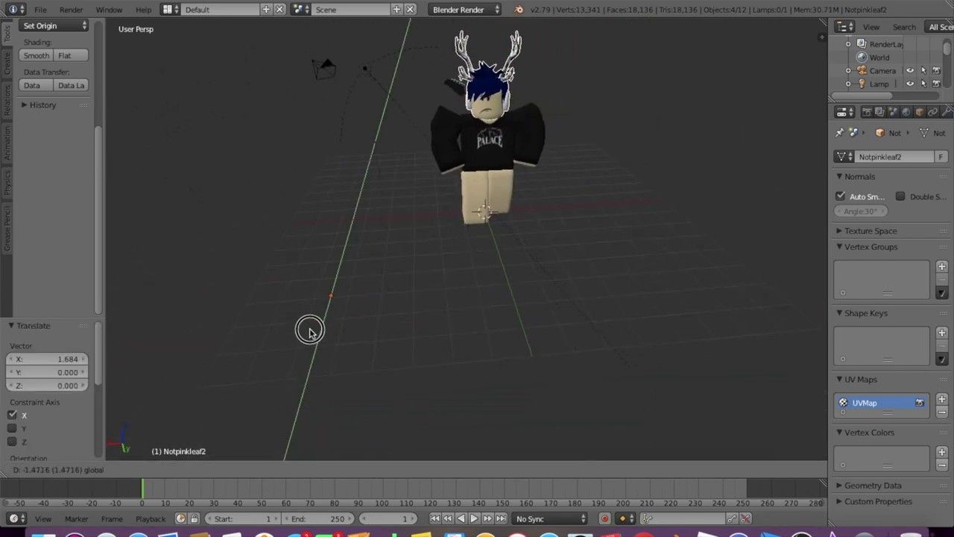
click(310, 330)
key(shift+f)
key(w)
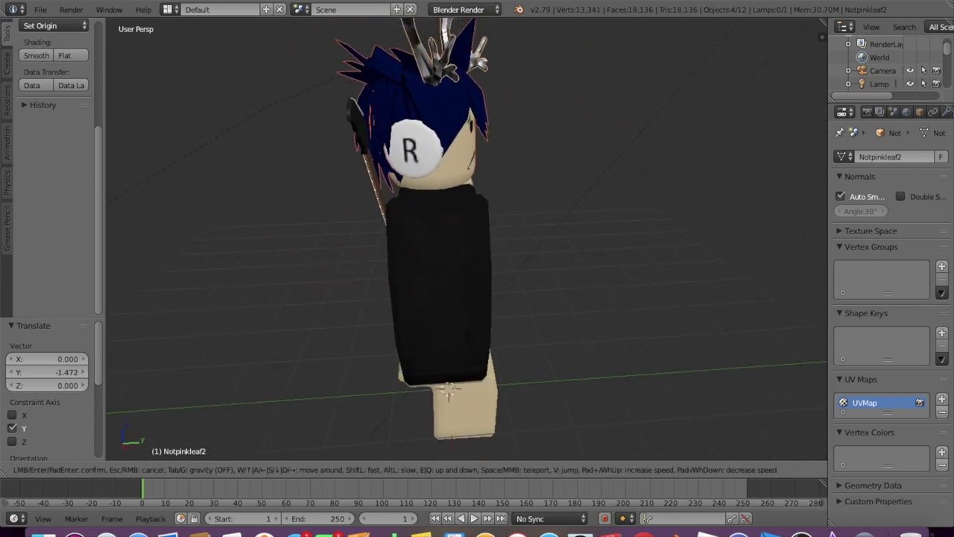
click(469, 273)
- Fine-tune the head's Y position and tilt it about 10.7° forward on X
key(g)
key(y)
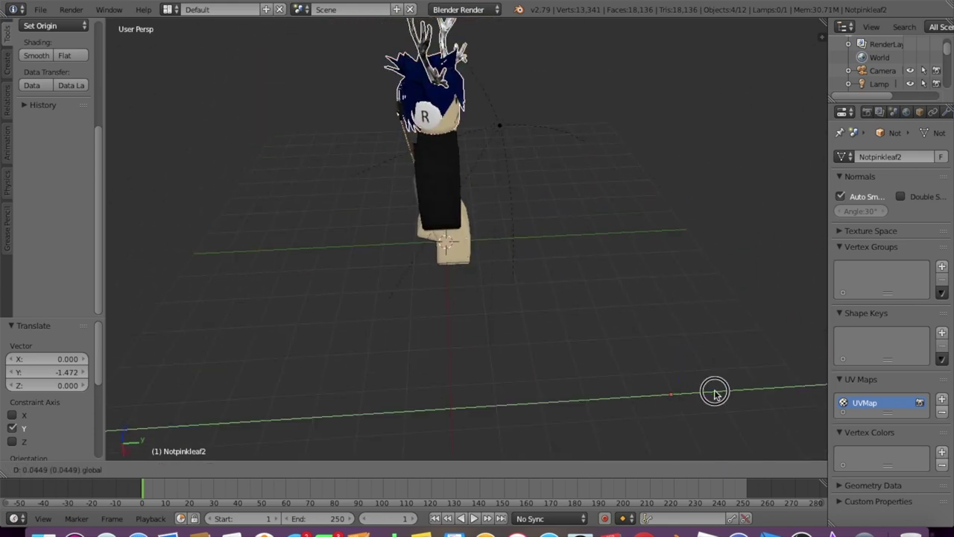
key(shift+f)
key(w)
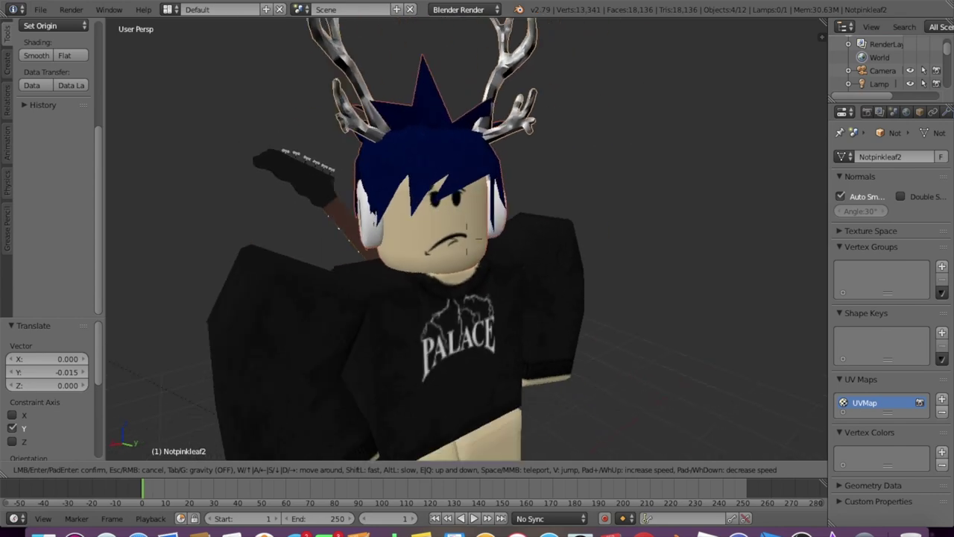
key(s)
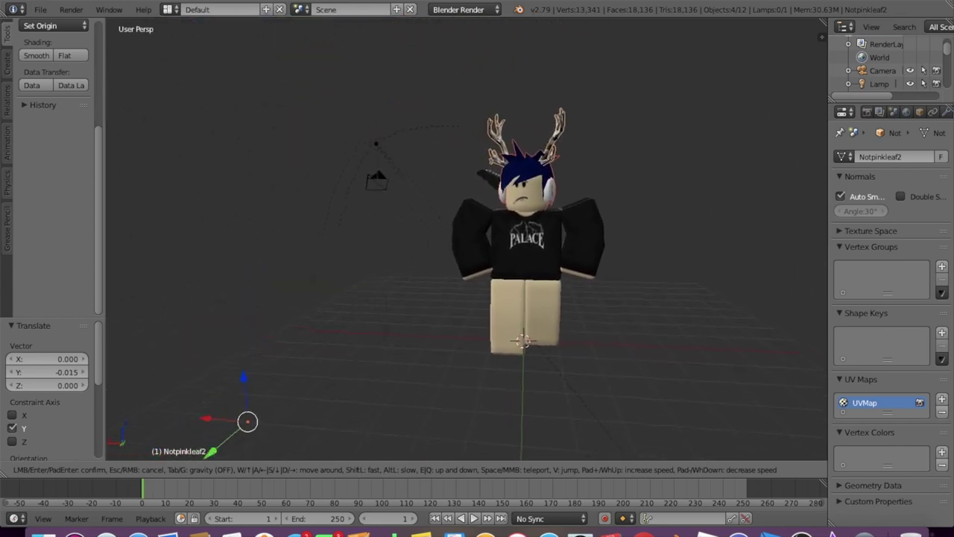
click(310, 487)
key(r)
key(x)
click(220, 431)
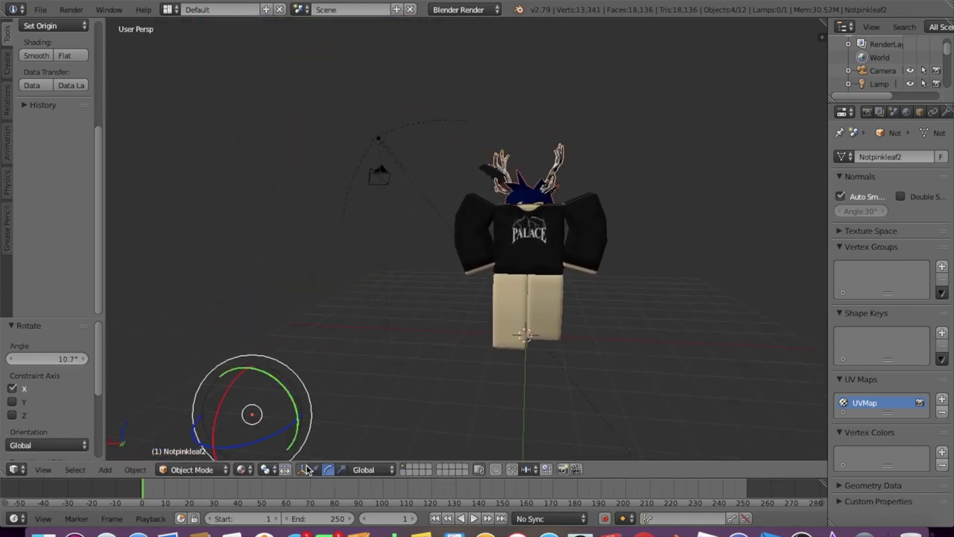
click(246, 337)
key(shift+f)
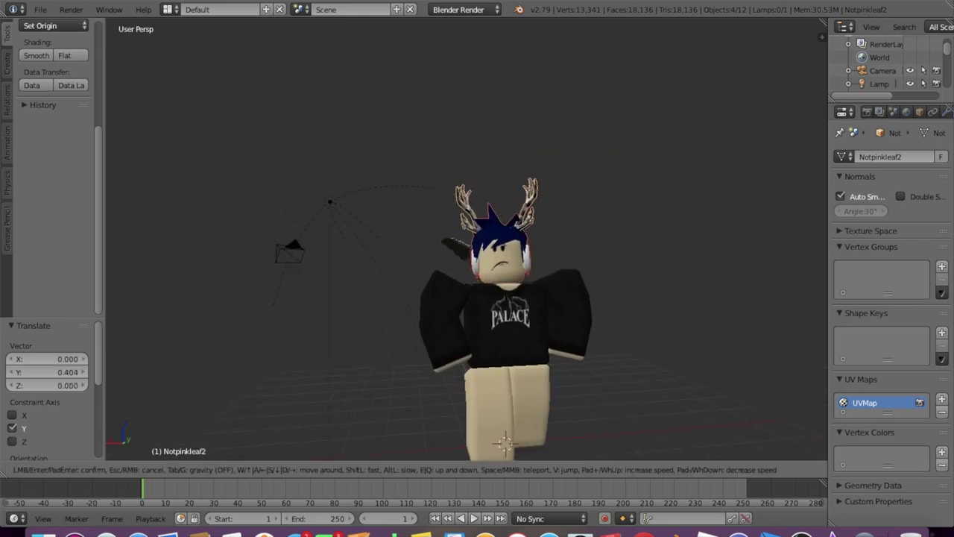
key(w)
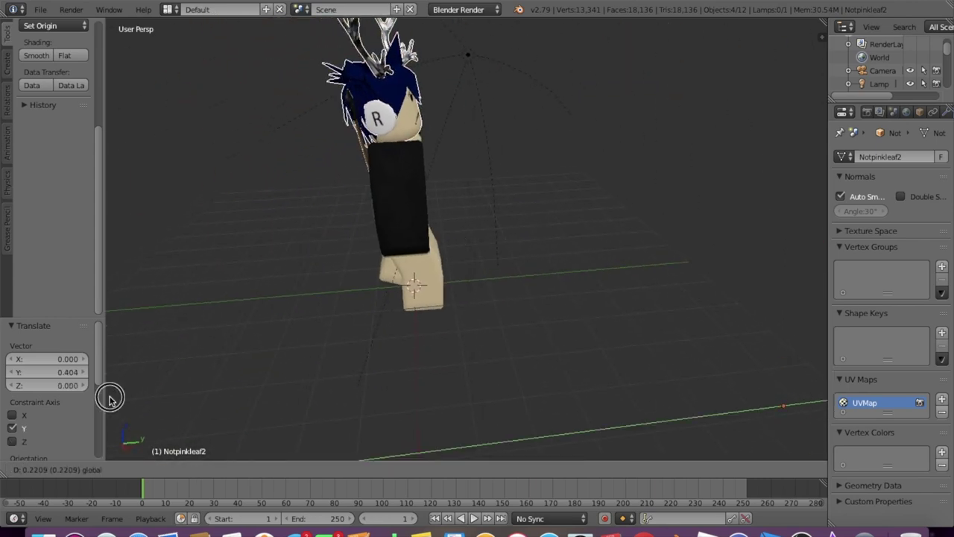
key(shift+f)
- Set the Render properties' Alpha to Transparent
key(s)
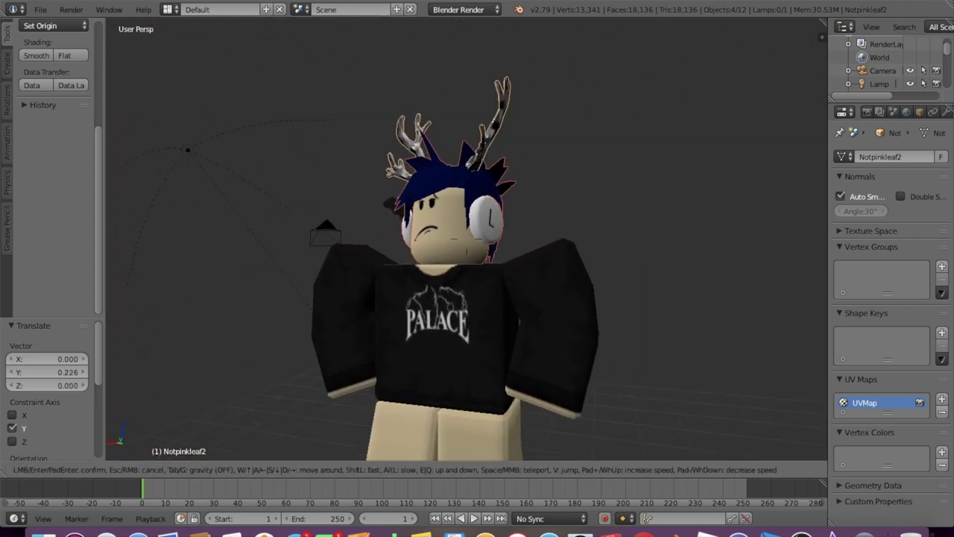
key(w)
key(s)
click(753, 135)
click(867, 111)
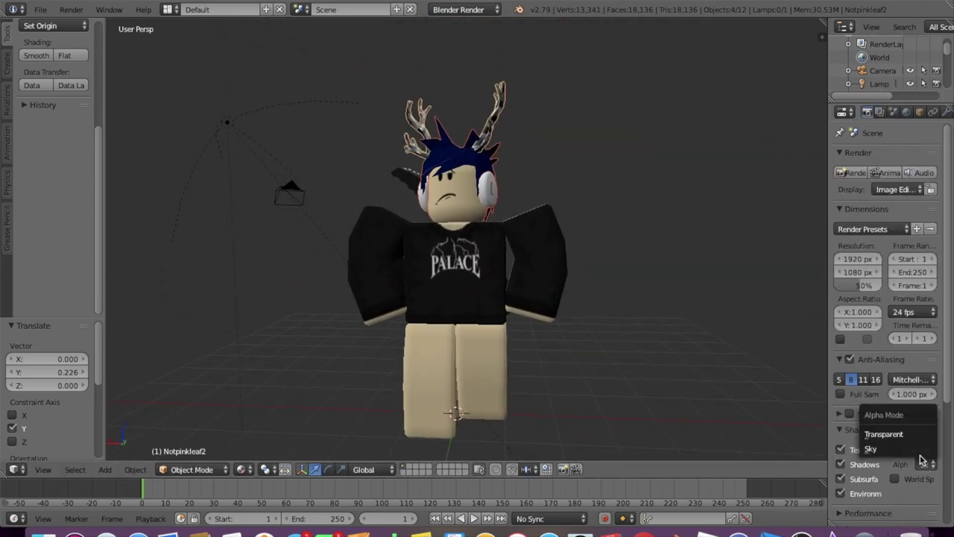
click(46, 469)
- Frame the avatar in the camera view and render an image
click(67, 106)
key(shift+f)
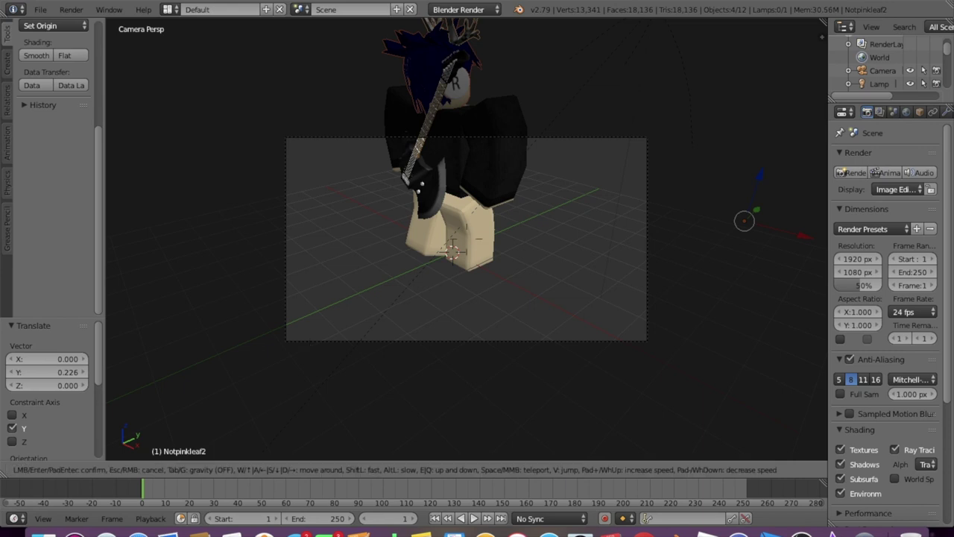
key(s)
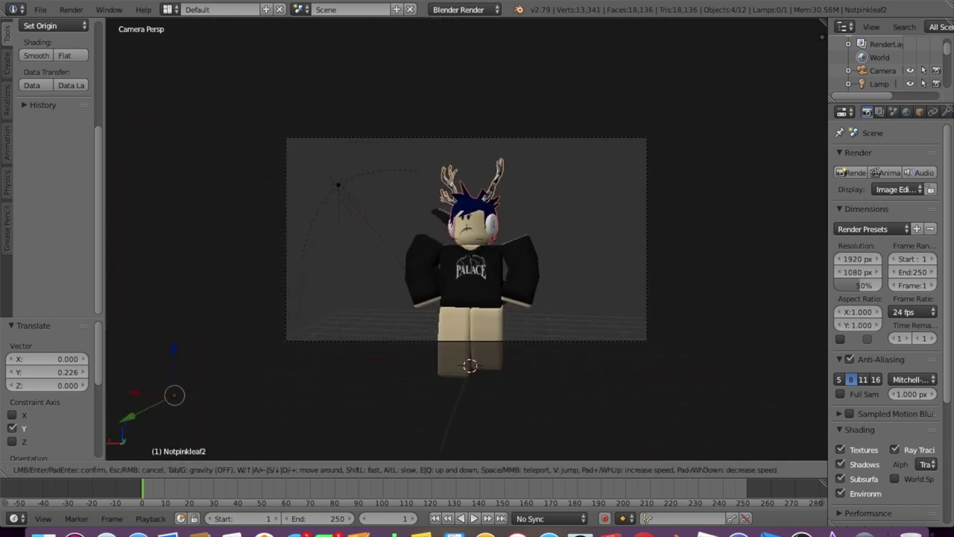
key(s)
key(s)
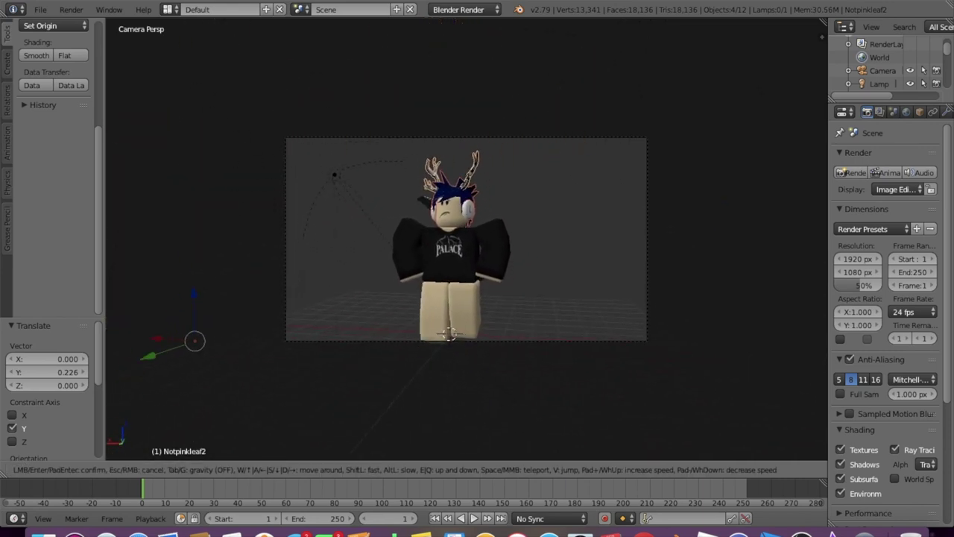
click(462, 326)
click(70, 9)
click(104, 34)
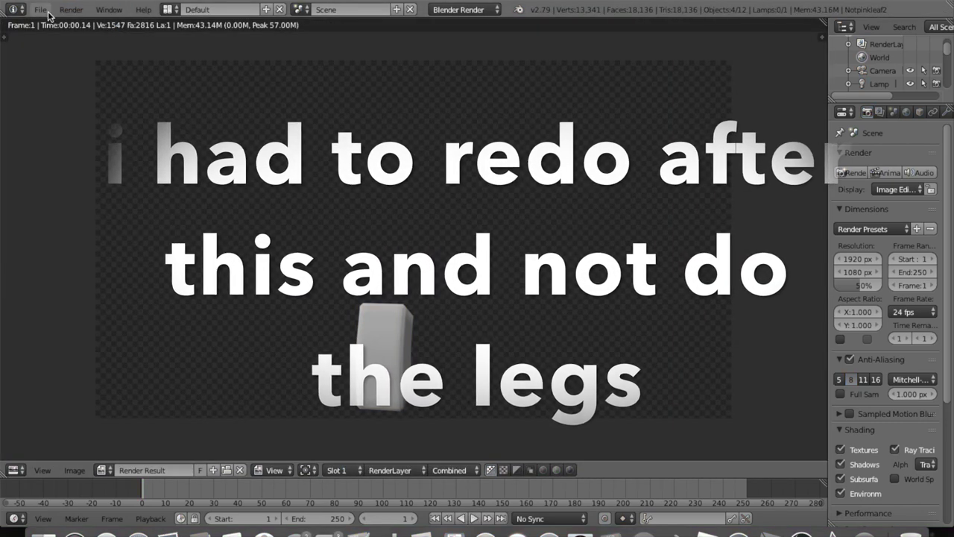
- Re-render the camera view of the avatar with a transparent background via Render Image
click(71, 9)
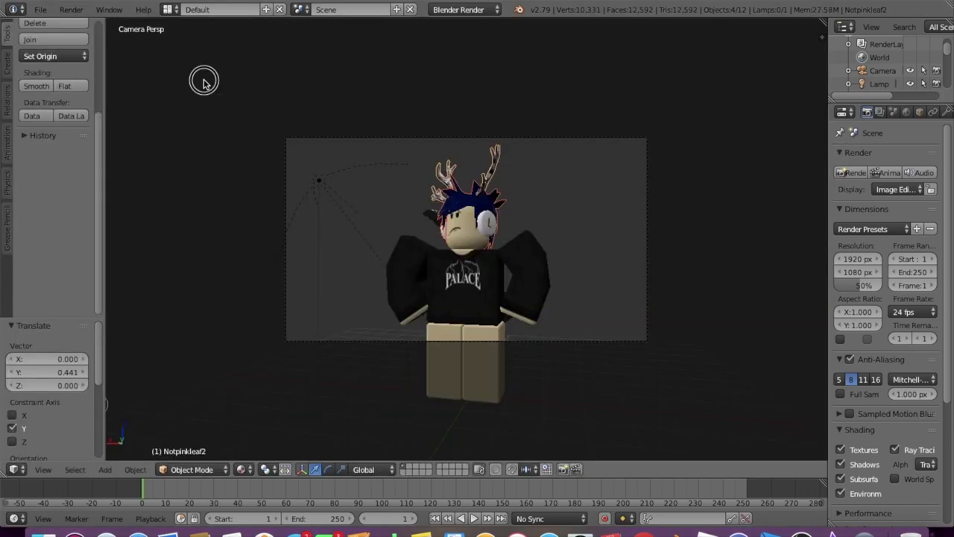
click(68, 10)
click(98, 26)
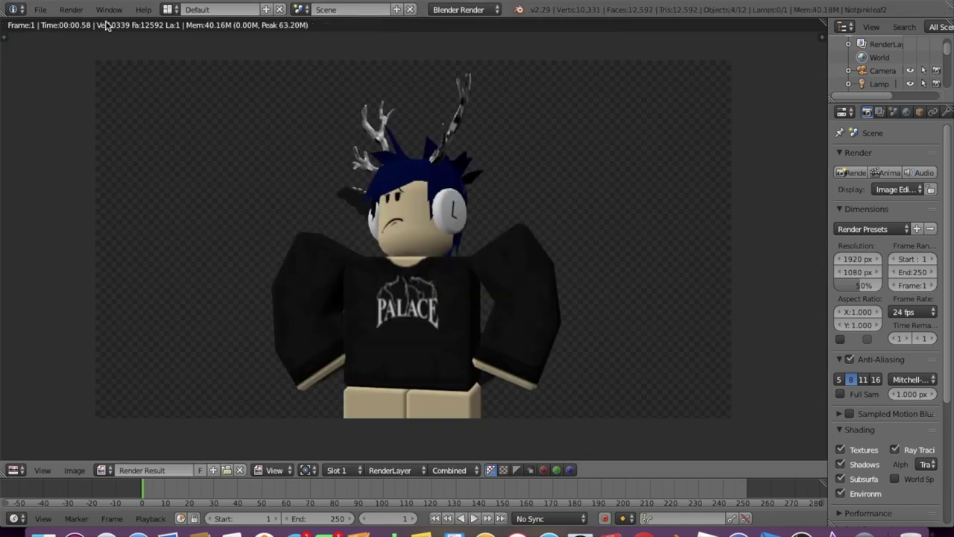
click(77, 472)
- Save the render as PINK.png in the Desktop's Roblox Studio folder
click(121, 389)
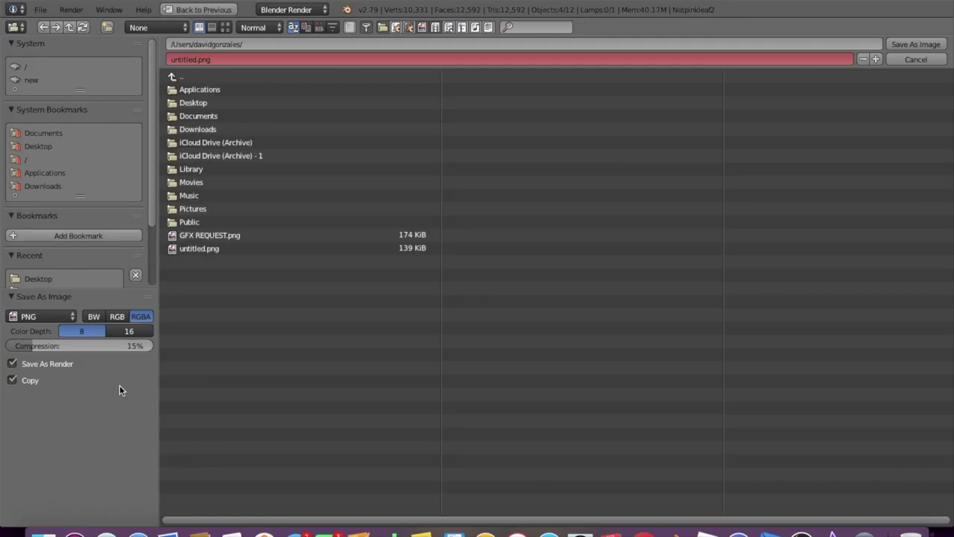
click(237, 103)
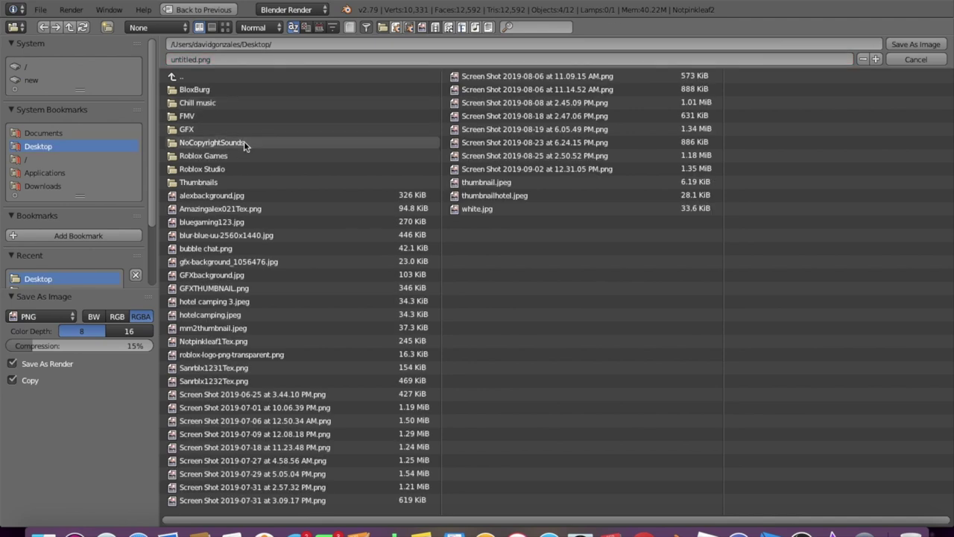
click(243, 168)
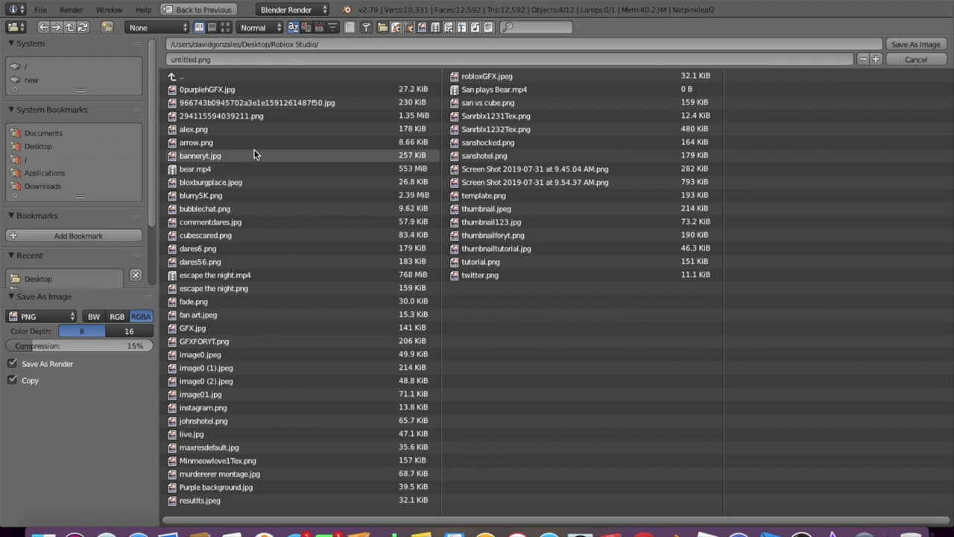
click(242, 57)
text(PINK)
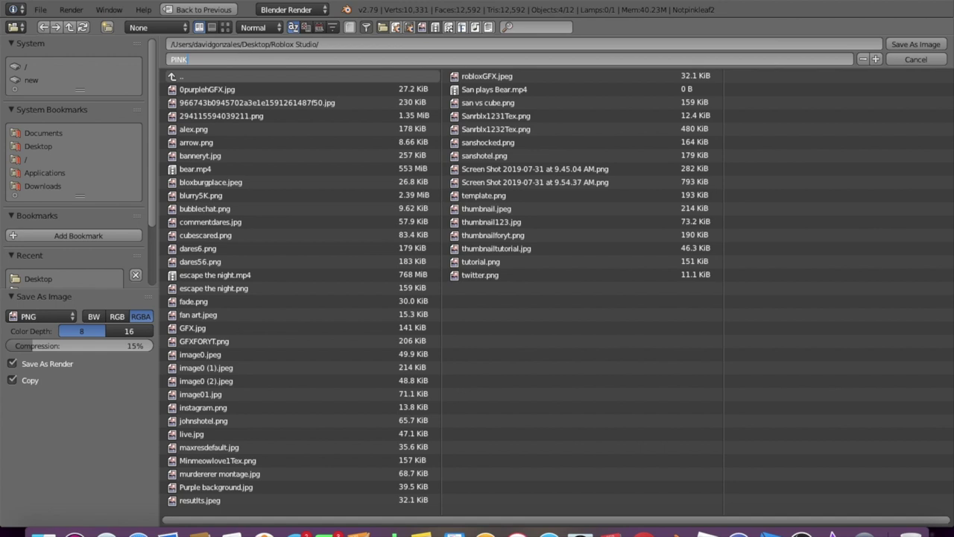
click(928, 46)
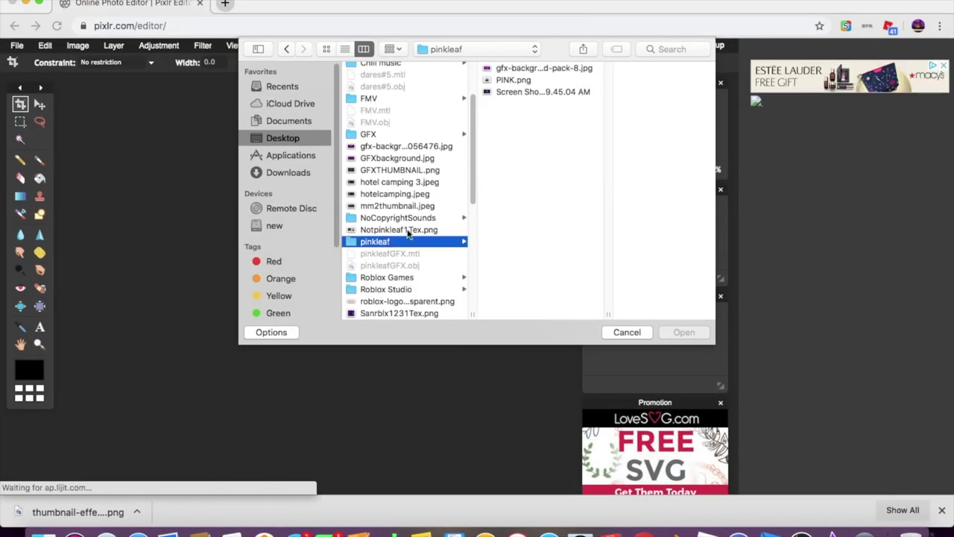
- Open gfx-background-pack-8, crop it to a 718x718 square, and add the stripes image as a layer
click(683, 332)
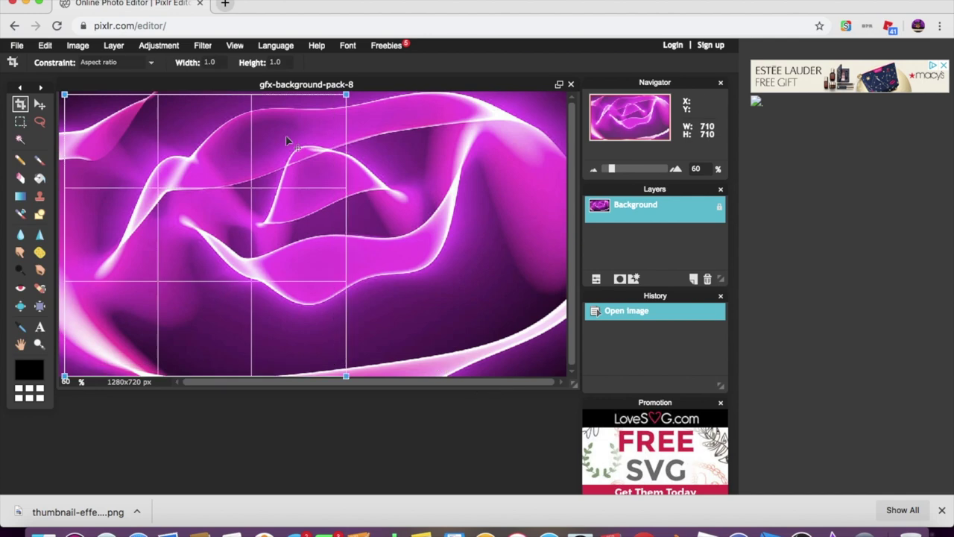
key(Return)
click(113, 44)
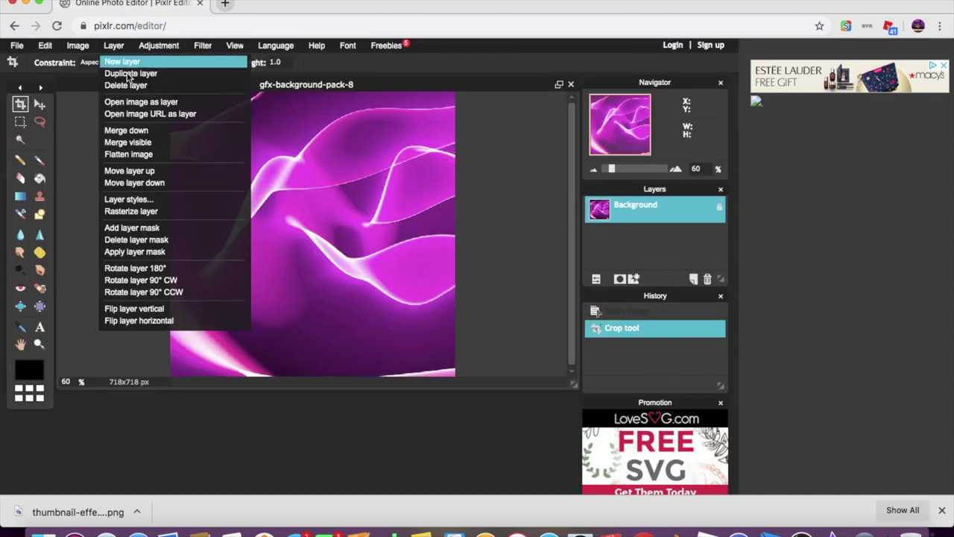
click(127, 96)
click(405, 92)
click(680, 330)
- Free-transform the stripes layer to position it over the canvas
key(ctrl+t)
drag(245, 187, 187, 187)
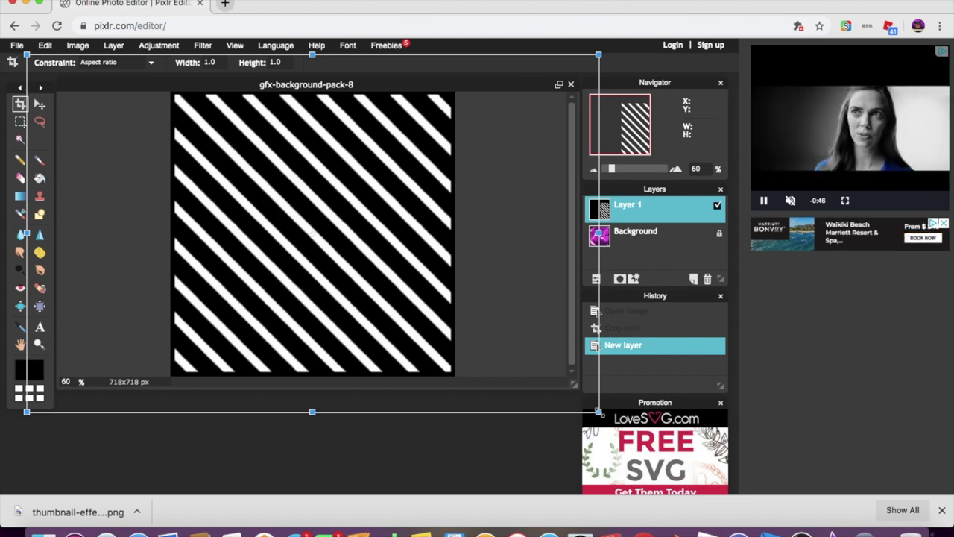
drag(598, 411, 550, 383)
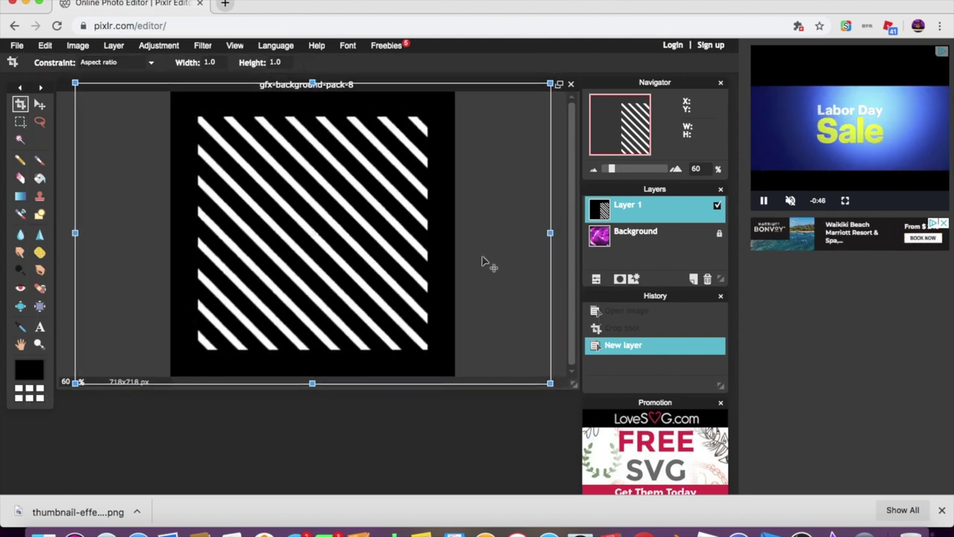
click(353, 315)
click(321, 292)
- Set the stripes layer's blend mode to Lighten
click(599, 279)
click(675, 260)
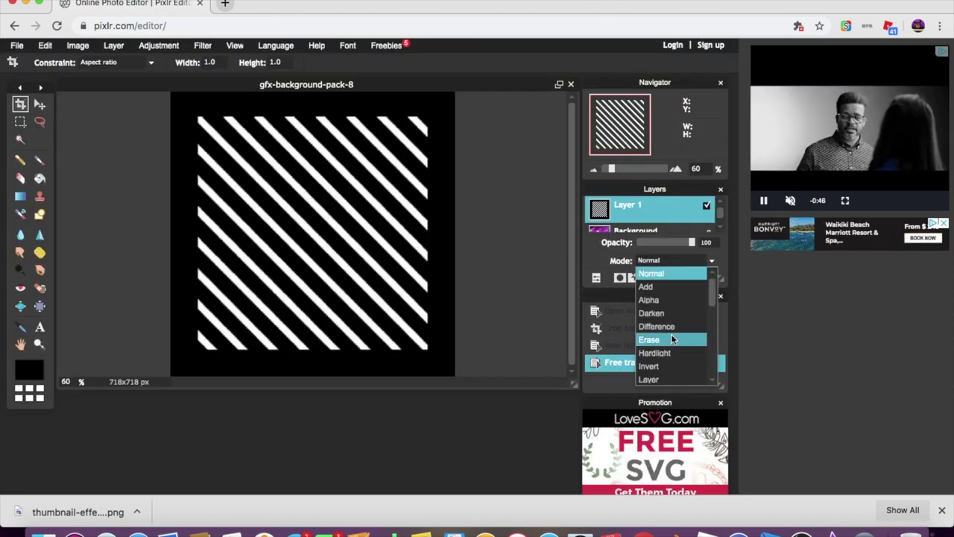
scroll(671, 328, down, 2)
click(651, 368)
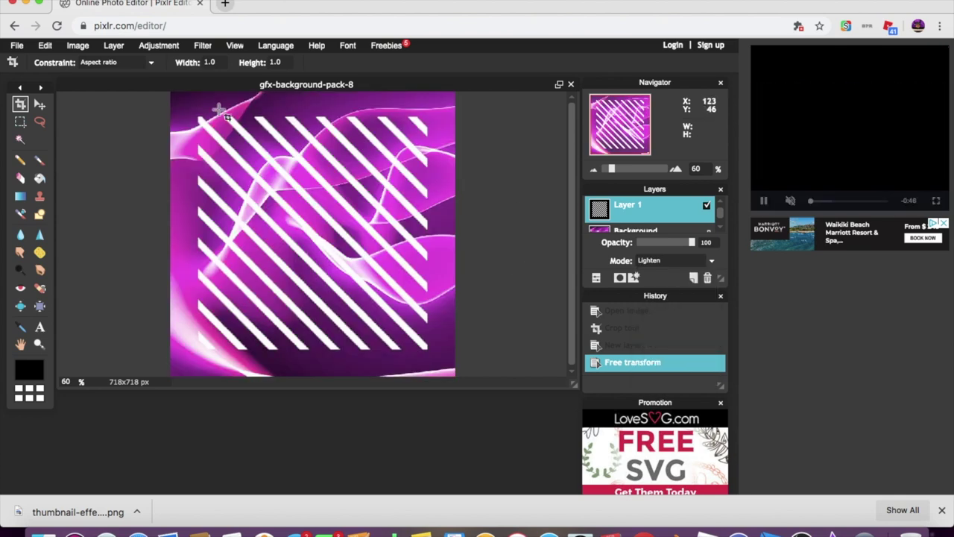
- Enlarge the stripes layer to fill the whole canvas
click(45, 45)
click(71, 202)
drag(171, 90, 156, 81)
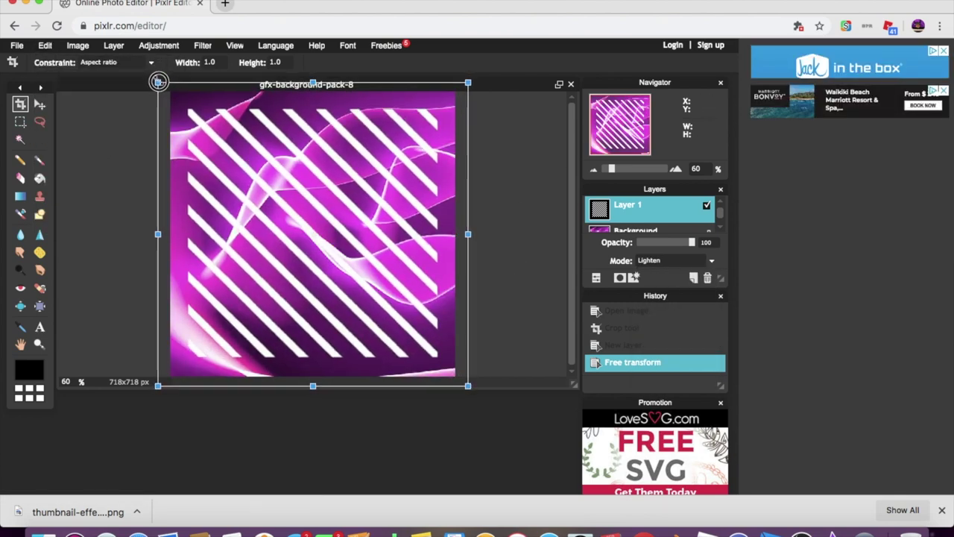
click(320, 291)
- Add the PINK.png avatar render as a new layer
click(114, 45)
click(153, 104)
click(377, 79)
click(682, 331)
- Enlarge the avatar over the striped background, nudge it slightly right and down, and apply
mouse_move(276, 137)
mouse_down()
mouse_move(204, 114)
mouse_move(194, 99)
mouse_up()
drag(373, 277, 375, 279)
click(373, 423)
- Give the avatar layer a drop shadow in the layer style settings
click(114, 45)
click(159, 100)
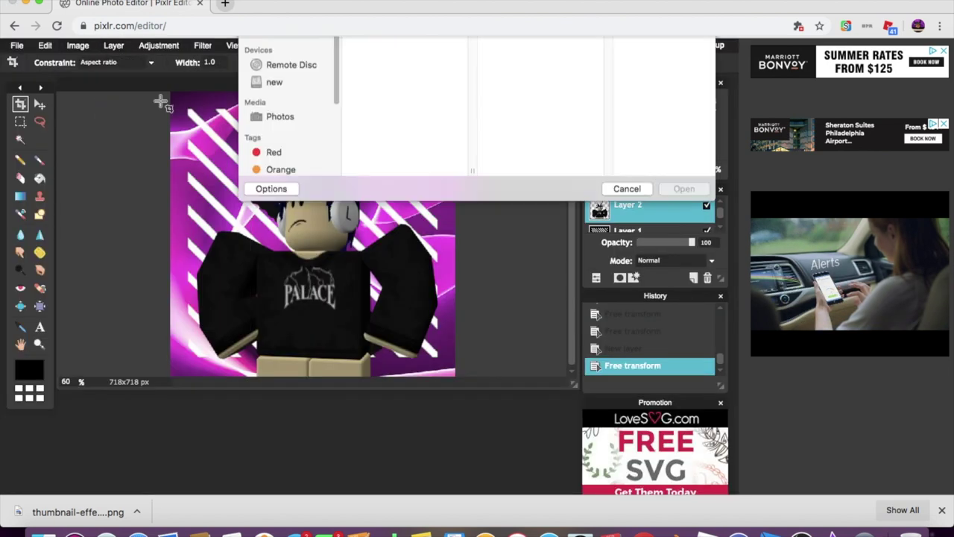
click(618, 330)
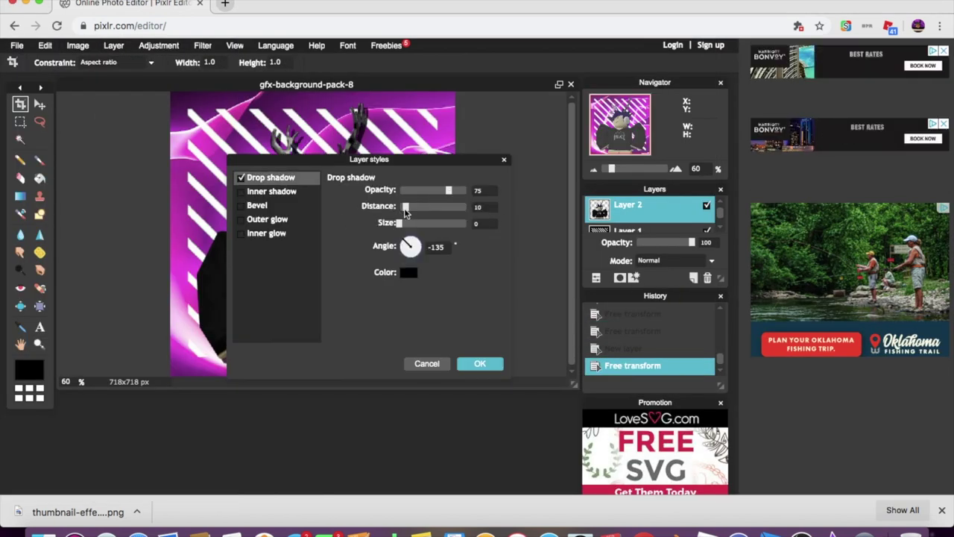
click(426, 363)
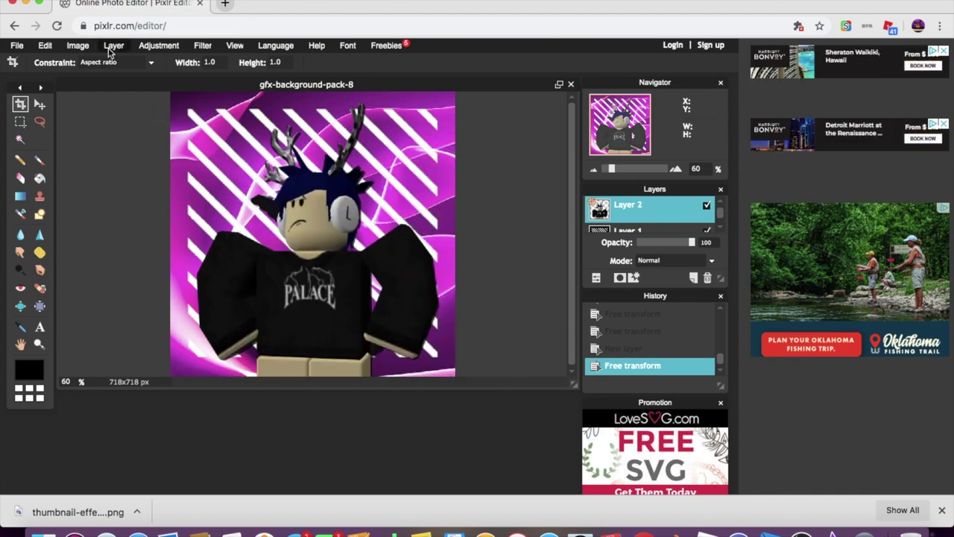
click(110, 47)
click(159, 99)
- Add the slash effect image from the Desktop's Roblox Studio folder as a new layer
click(283, 138)
scroll(384, 215, down, 5)
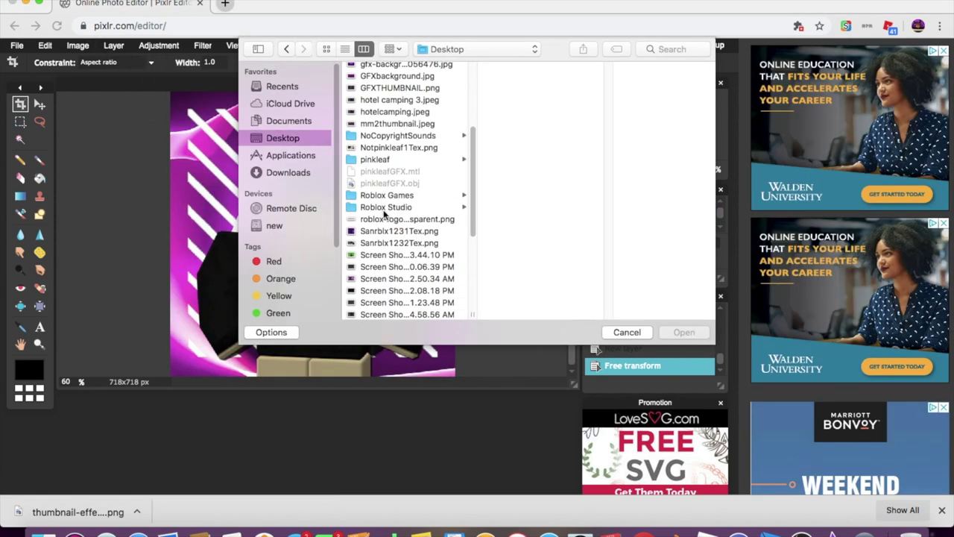
click(384, 208)
scroll(511, 286, down, 2)
scroll(510, 285, down, 3)
scroll(511, 285, down, 5)
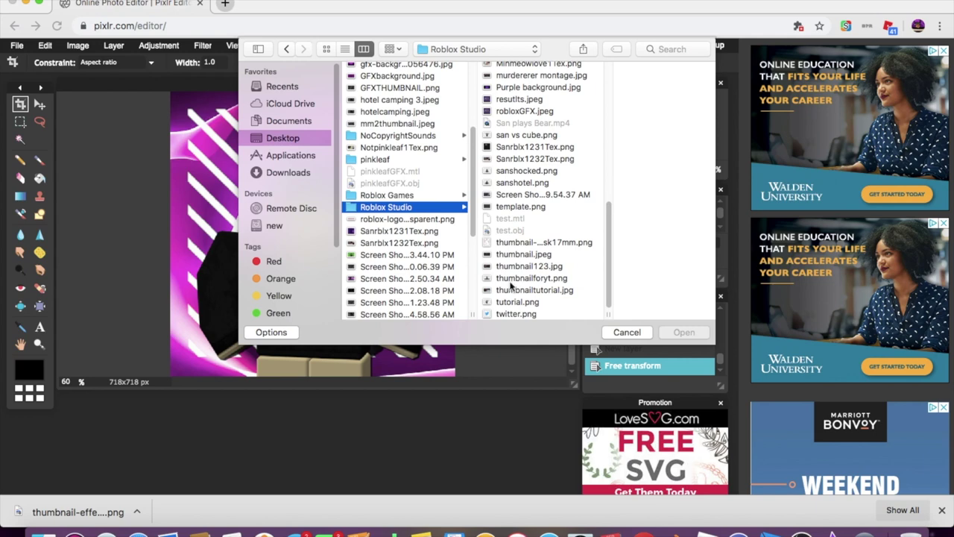
click(531, 278)
click(524, 254)
click(543, 242)
click(683, 332)
- Free-transform the slash effect to enlarge it and centre it around the avatar
click(45, 45)
click(74, 218)
mouse_move(373, 293)
mouse_down()
mouse_move(350, 259)
mouse_move(313, 258)
mouse_up()
mouse_move(178, 104)
mouse_down()
mouse_move(182, 85)
mouse_move(171, 81)
mouse_up()
drag(320, 245, 320, 213)
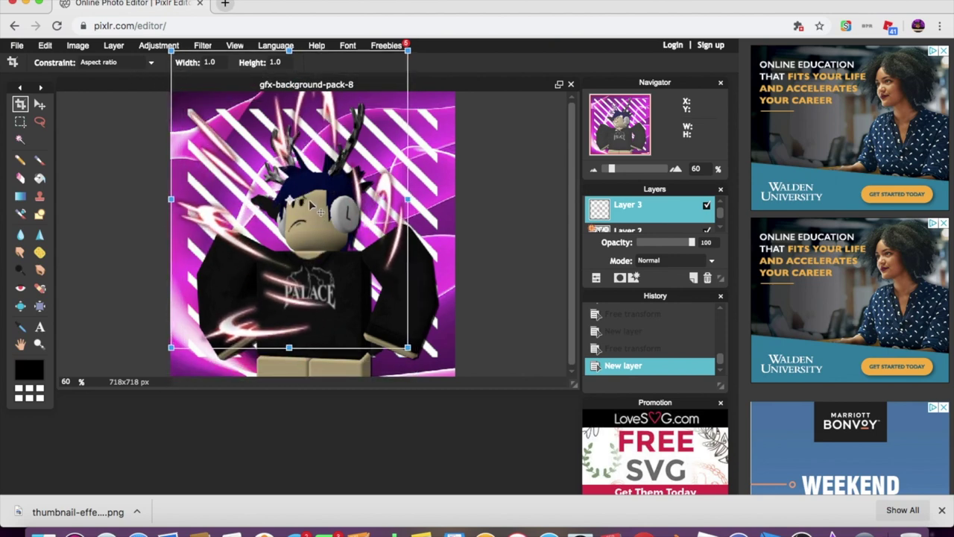
key(Return)
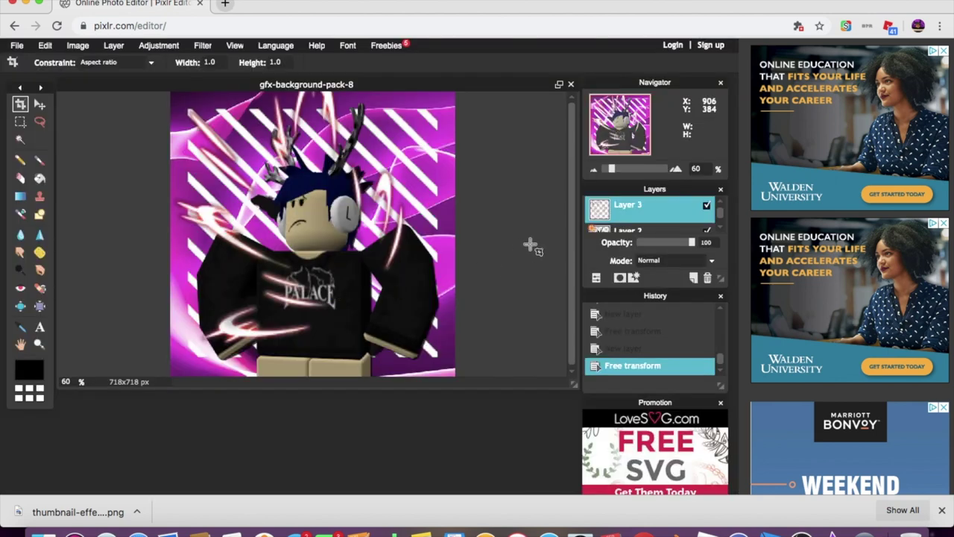
- Apply a drop shadow layer style to the slash effect
click(633, 277)
click(271, 148)
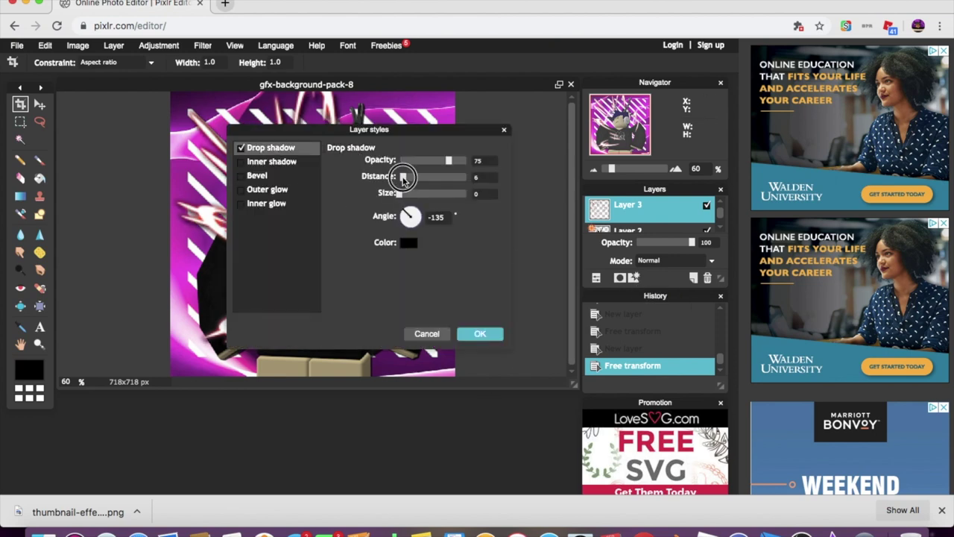
click(481, 333)
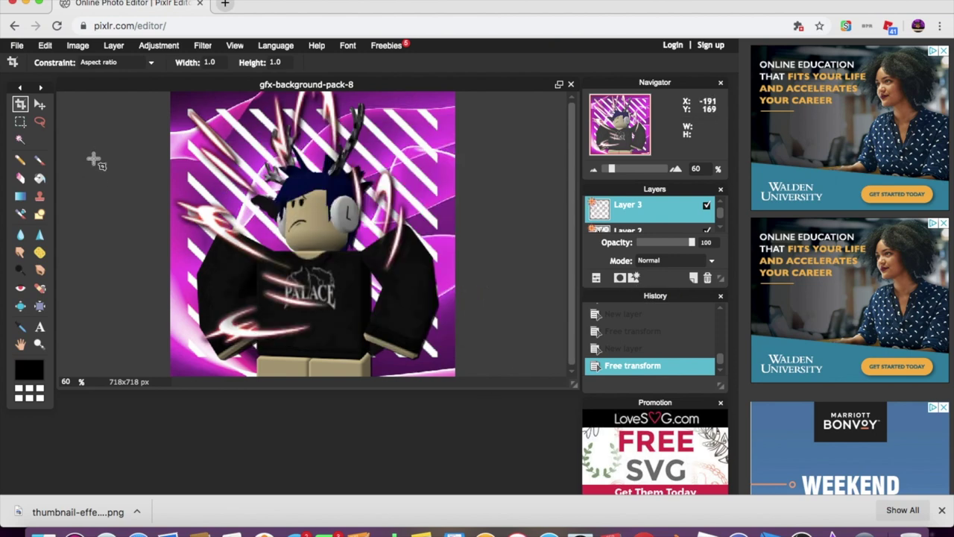
click(17, 45)
click(26, 100)
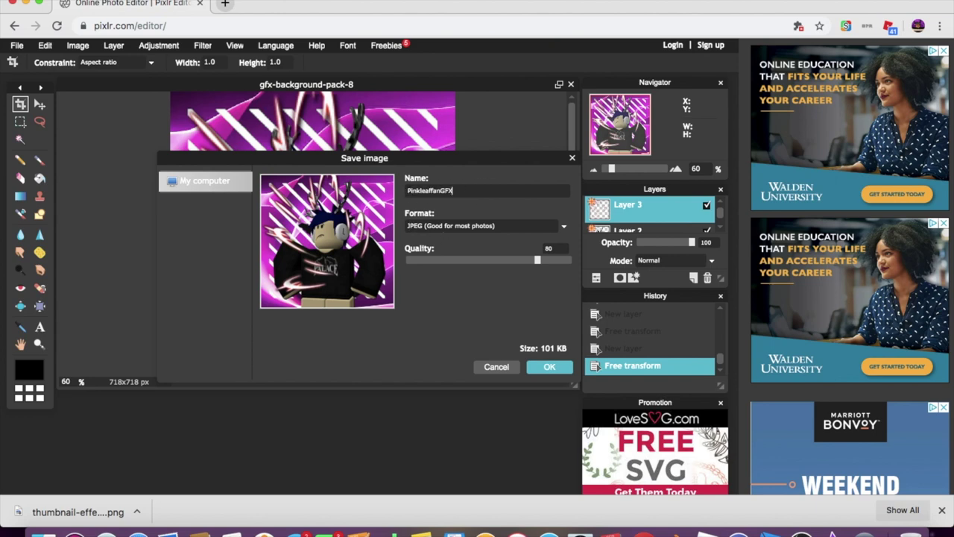
- Save the image as a JPEG named PinkleaffanGFX into the chosen folder
text(X)
click(544, 367)
click(489, 94)
click(437, 258)
click(558, 160)
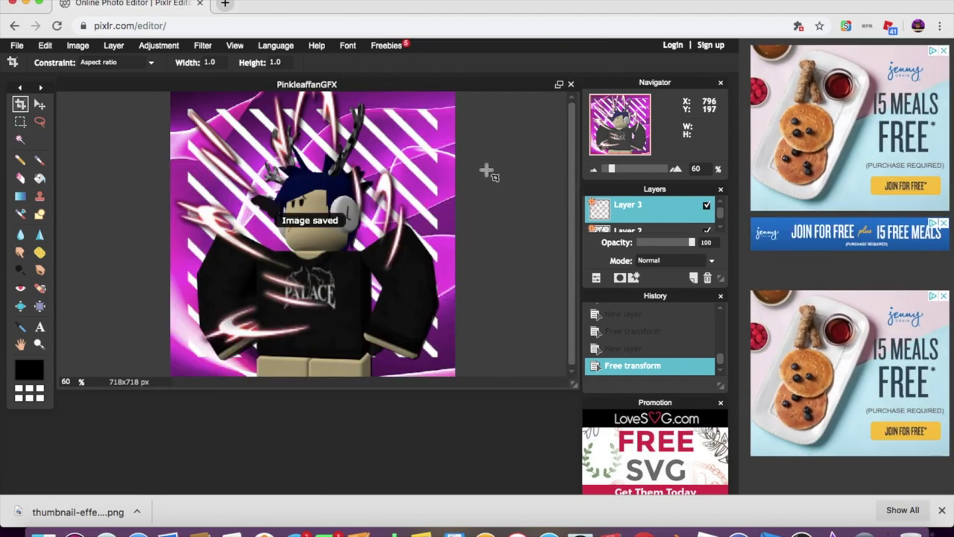